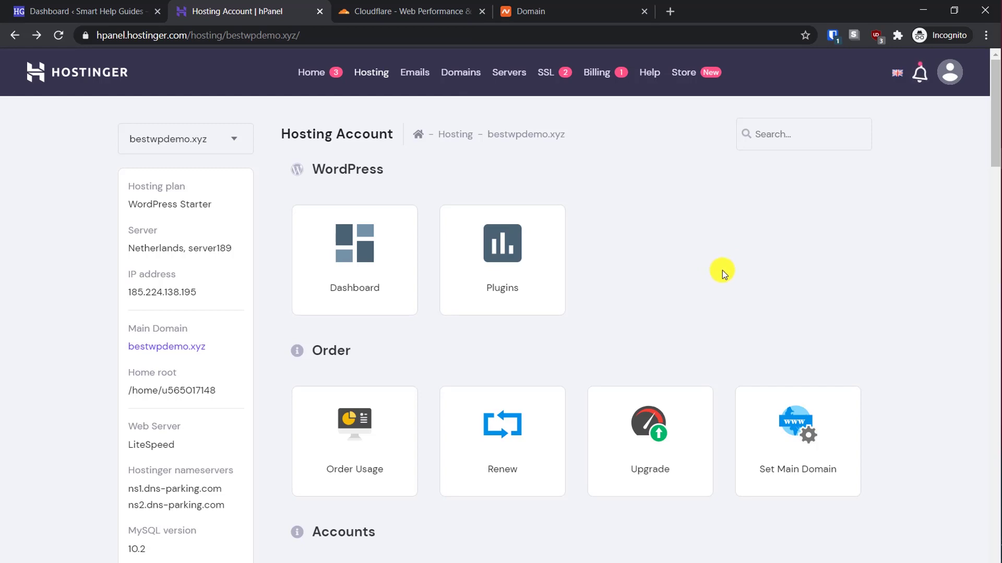
Review the bestwpdemo.xyz hosting tools in hPanel, then switch to the Cloudflare login tab
scroll(722, 270, "down", 5)
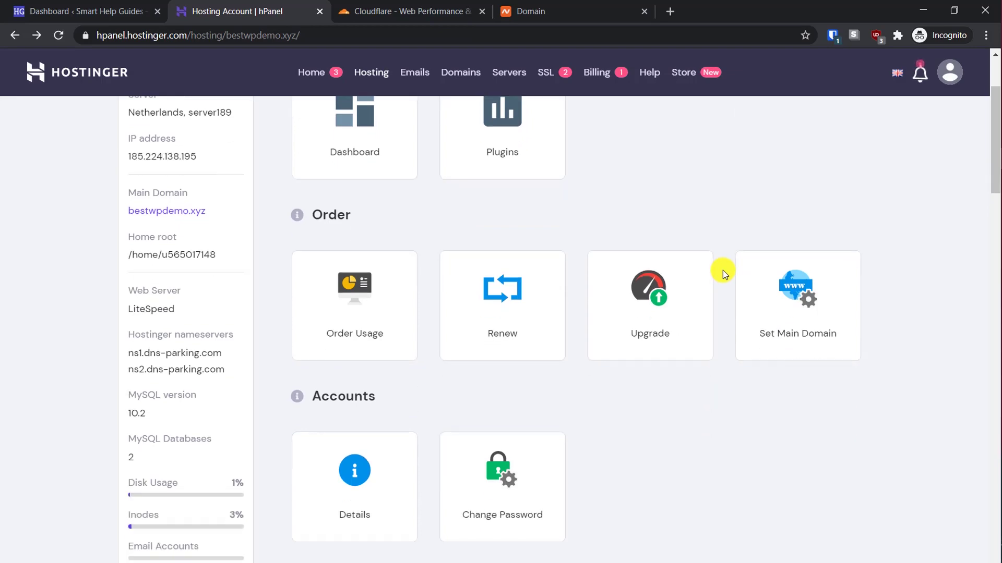
scroll(723, 299, "down", 20)
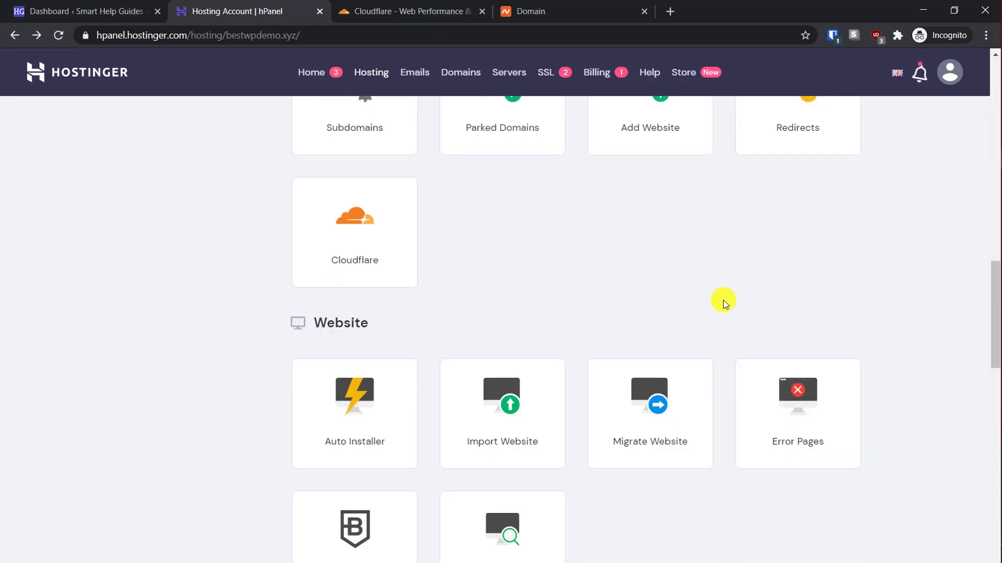
scroll(723, 300, "up", 6)
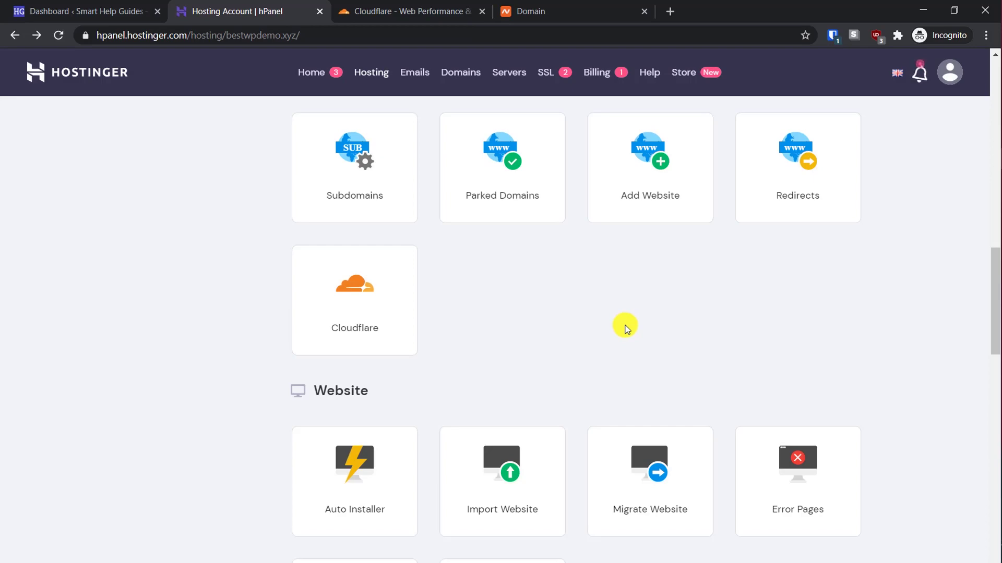
scroll(625, 326, "up", 15)
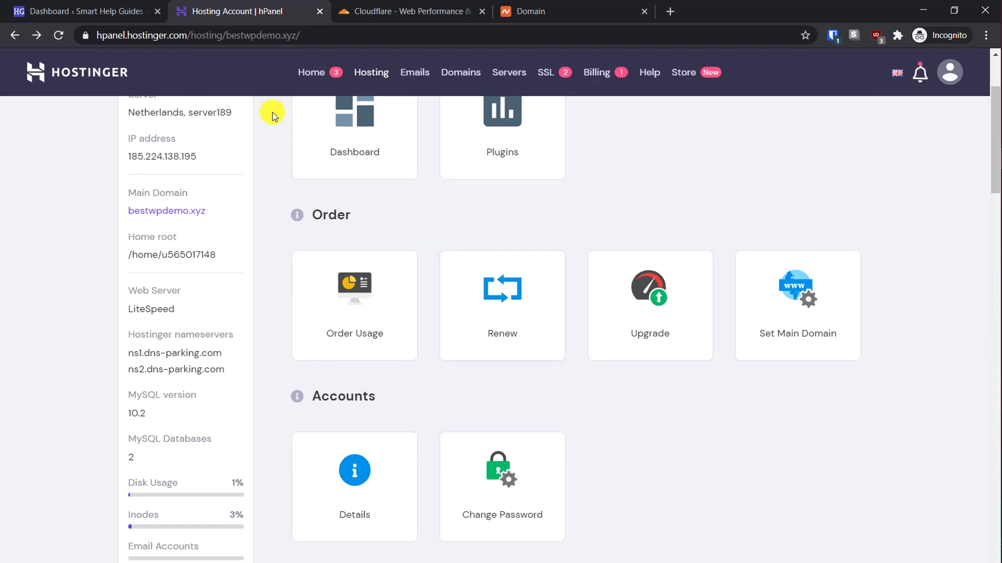
scroll(272, 116, "up", 5)
left_click(410, 9)
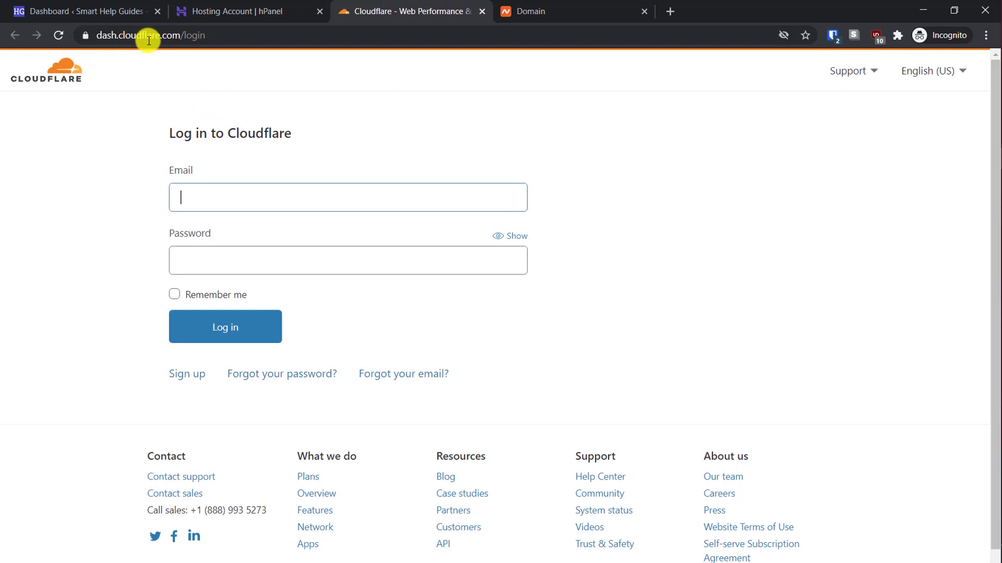
left_click(519, 10)
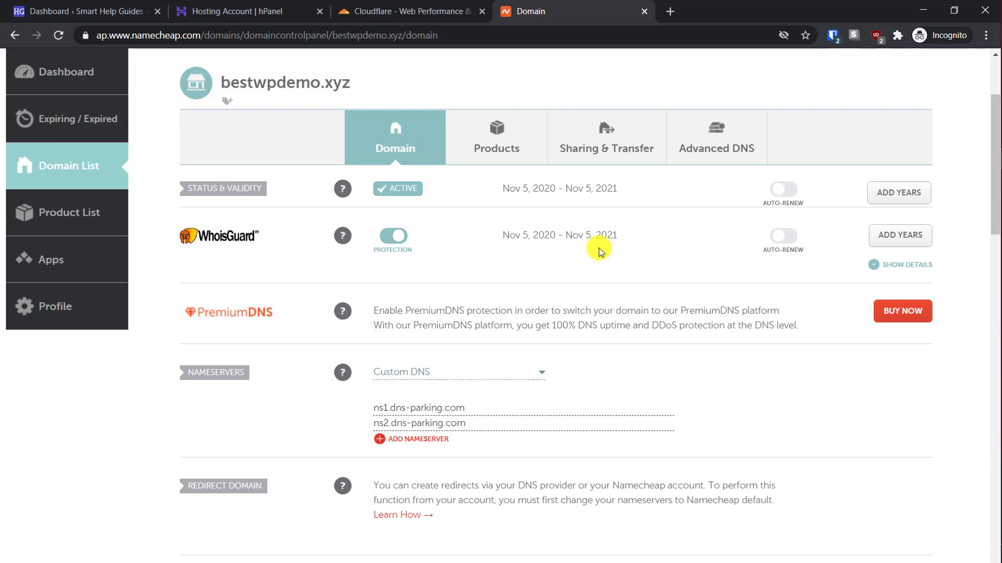
left_click(393, 7)
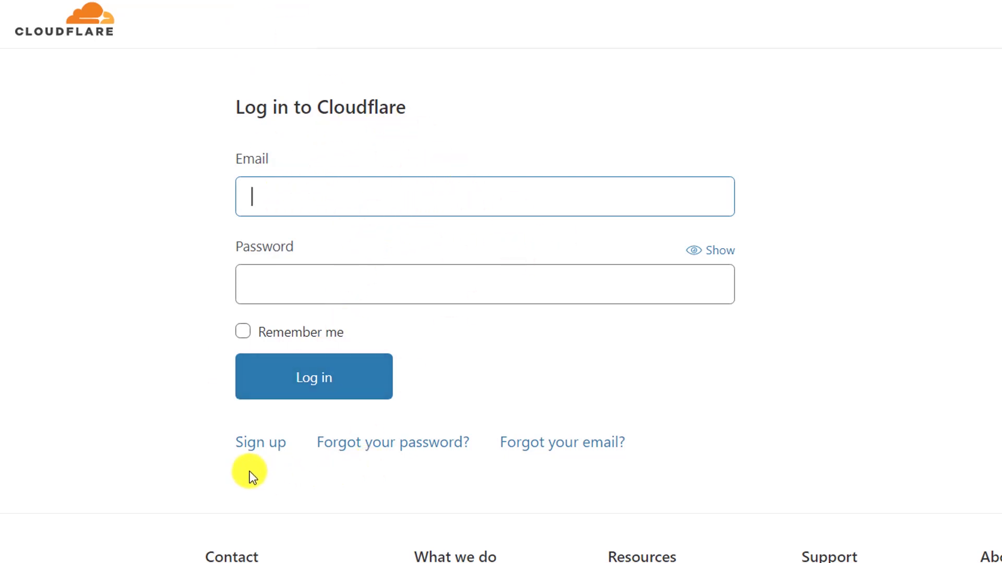
left_click(263, 442)
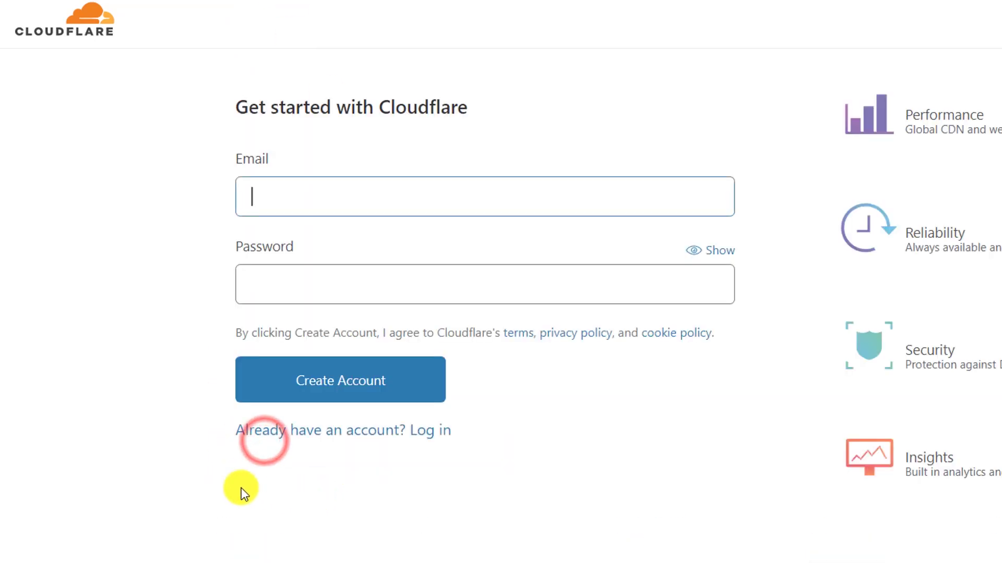
left_click(340, 200)
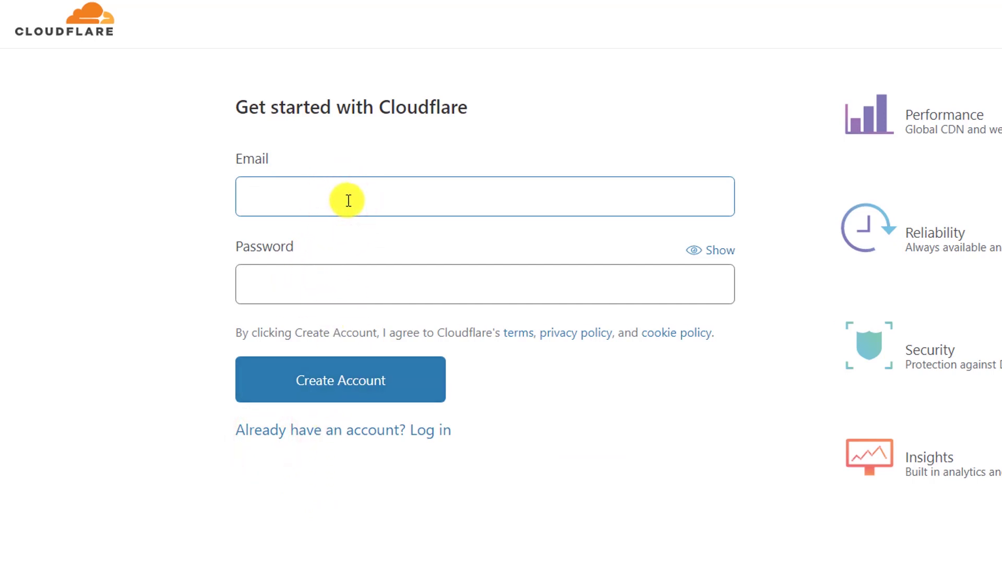
type("youremailide")
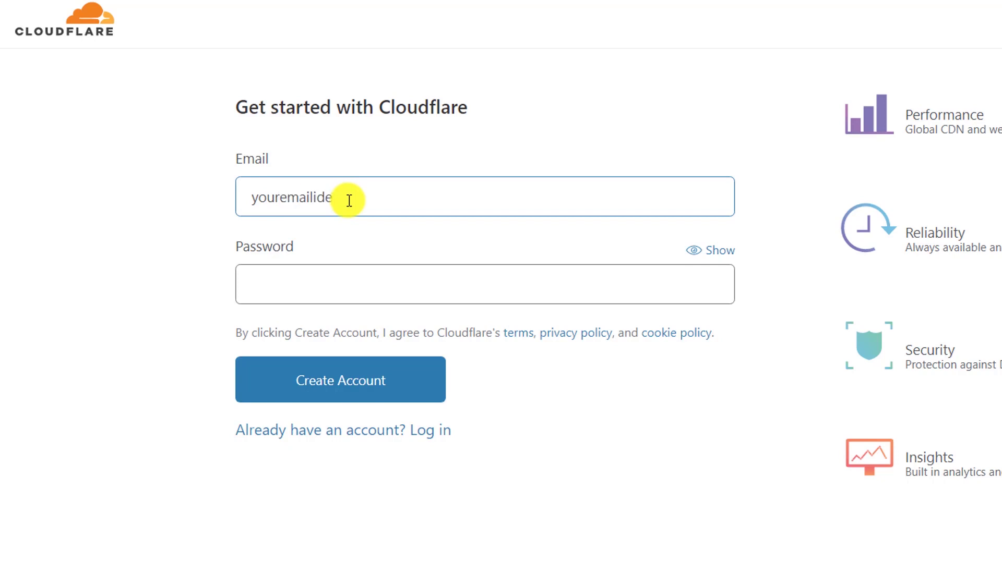
type("@gmail.com")
key("Tab")
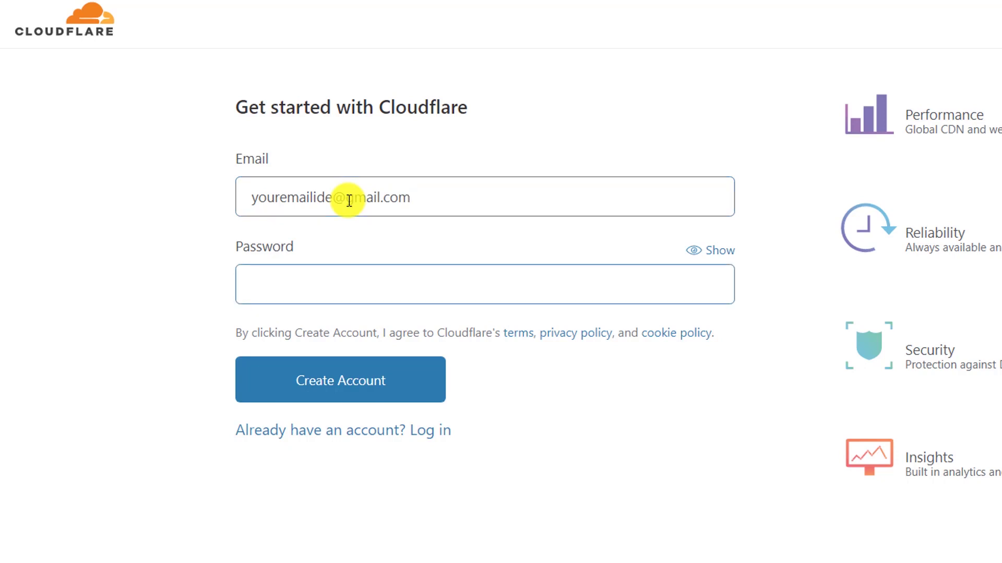
type("password")
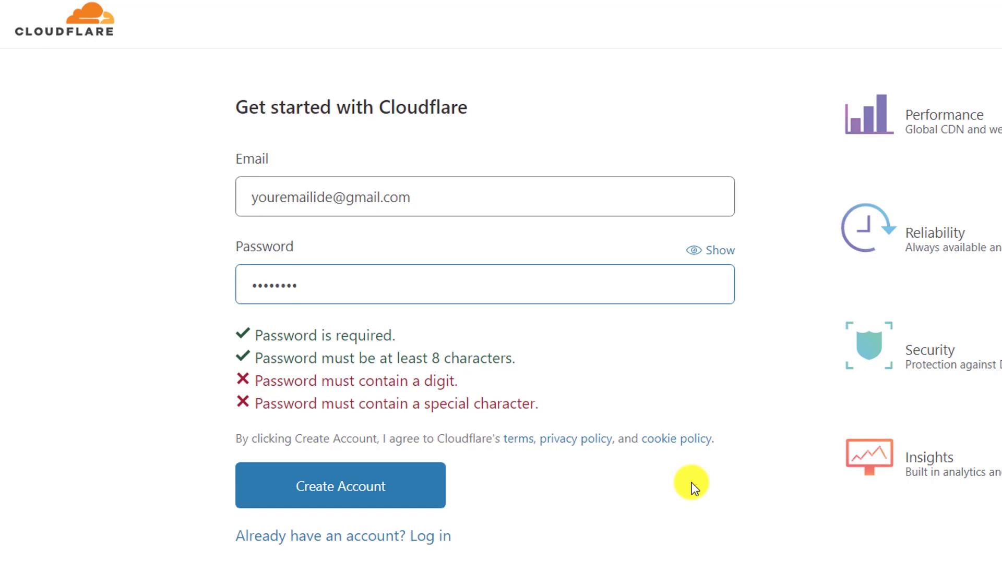
left_click(319, 544)
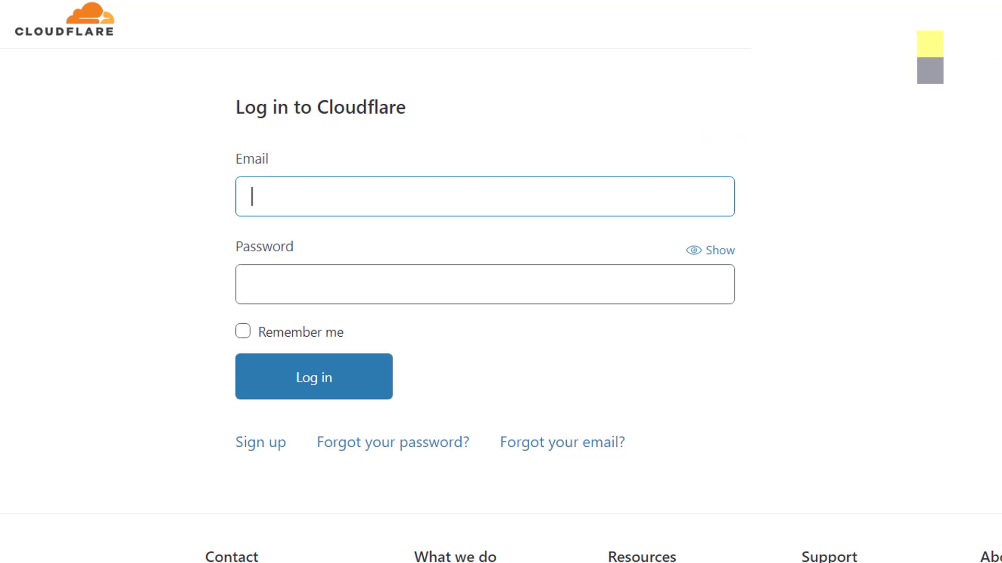
Log in to Cloudflare with password-manager autofilled credentials and Remember me ticked
left_click(929, 44)
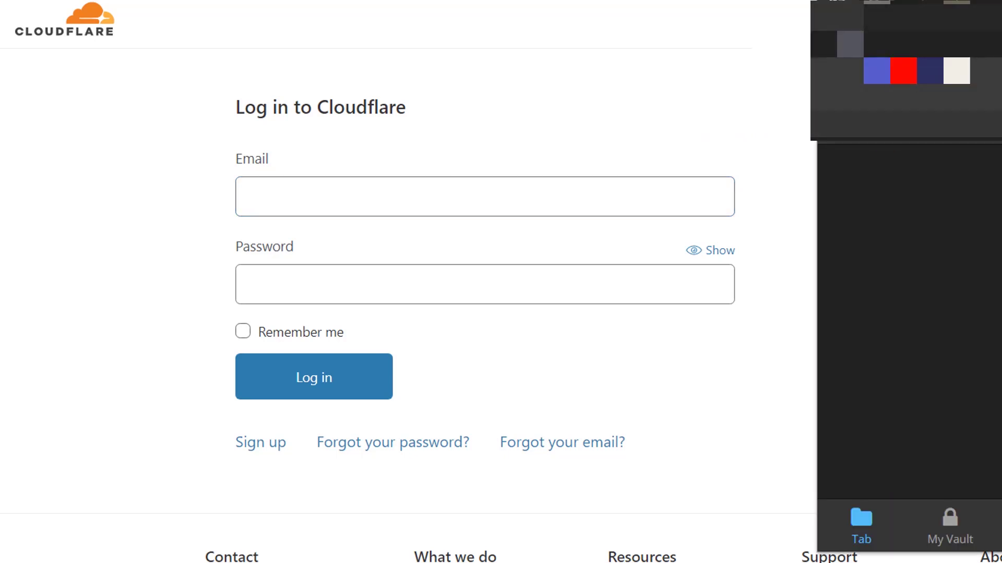
left_click(896, 140)
left_click(315, 335)
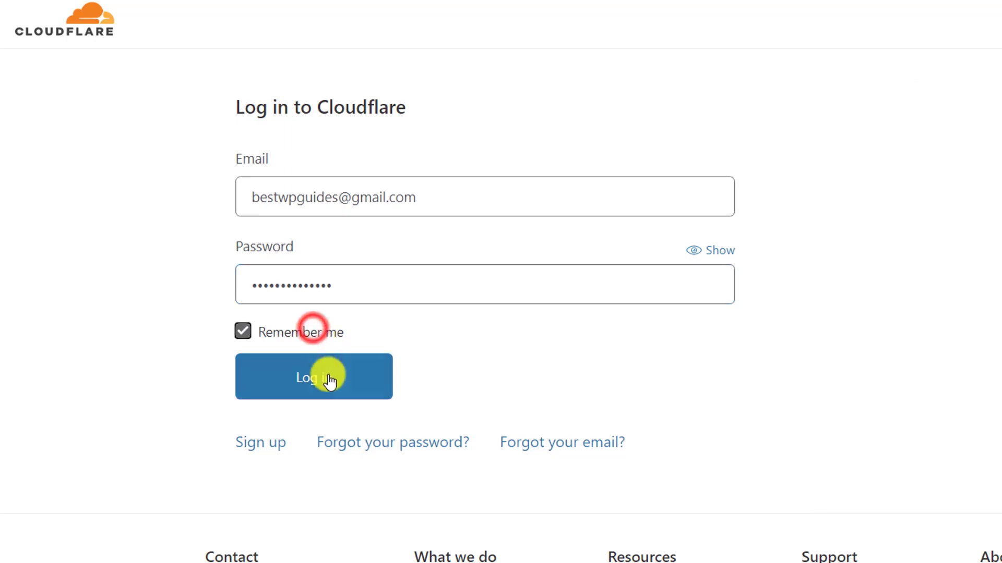
left_click(327, 379)
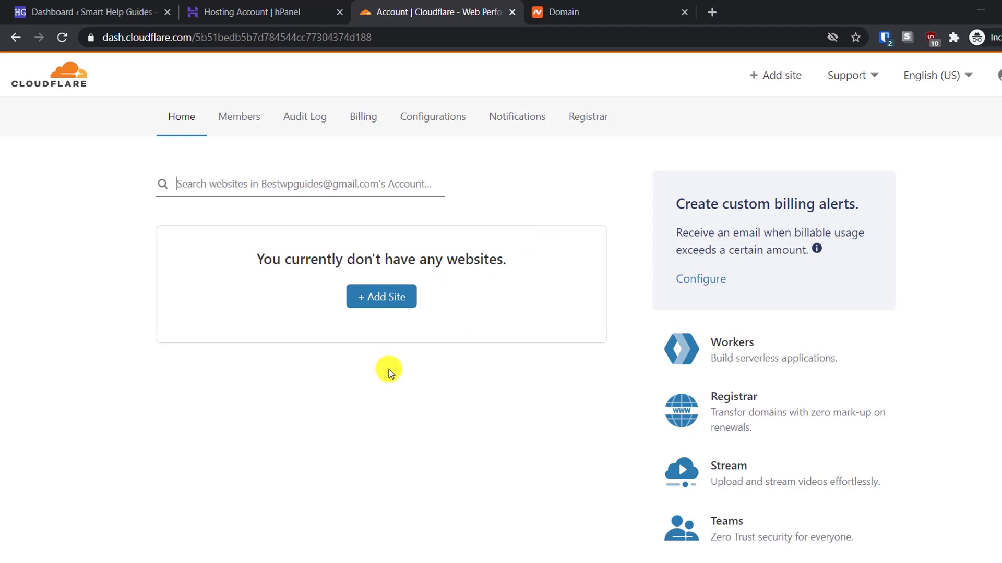
Start adding a site with + Add Site and focus the empty 'Enter your site' field
left_click(361, 299)
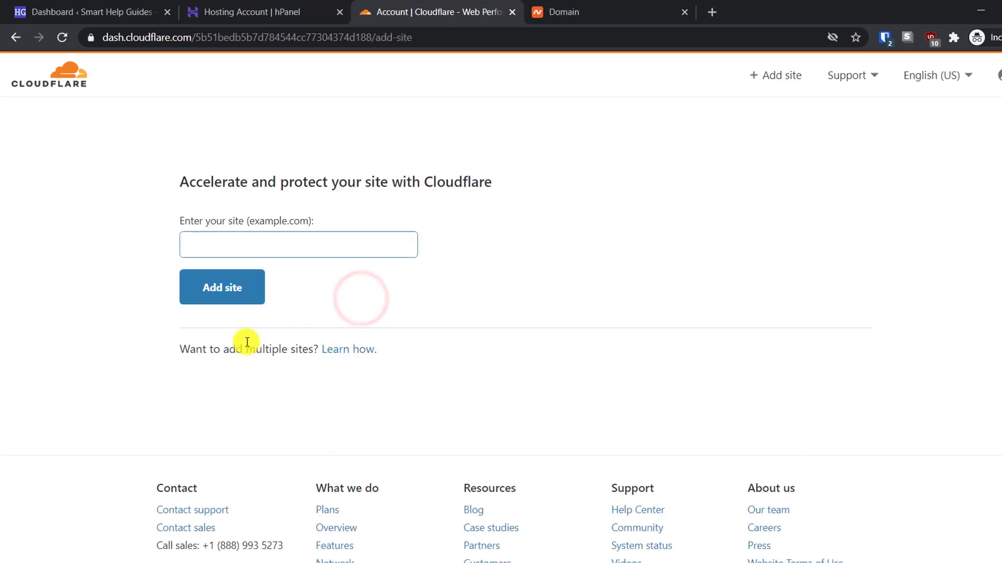
left_click(193, 241)
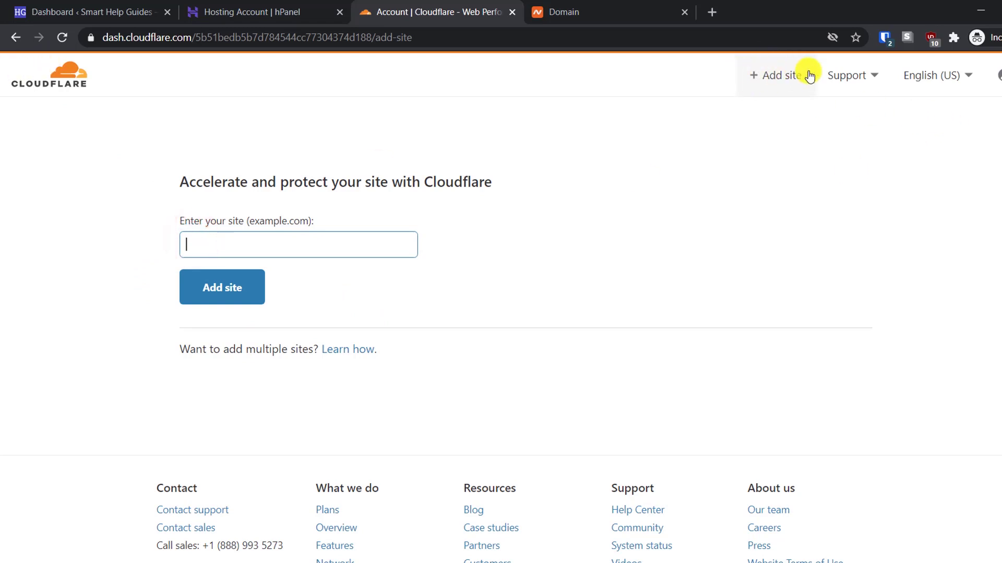
left_click(776, 77)
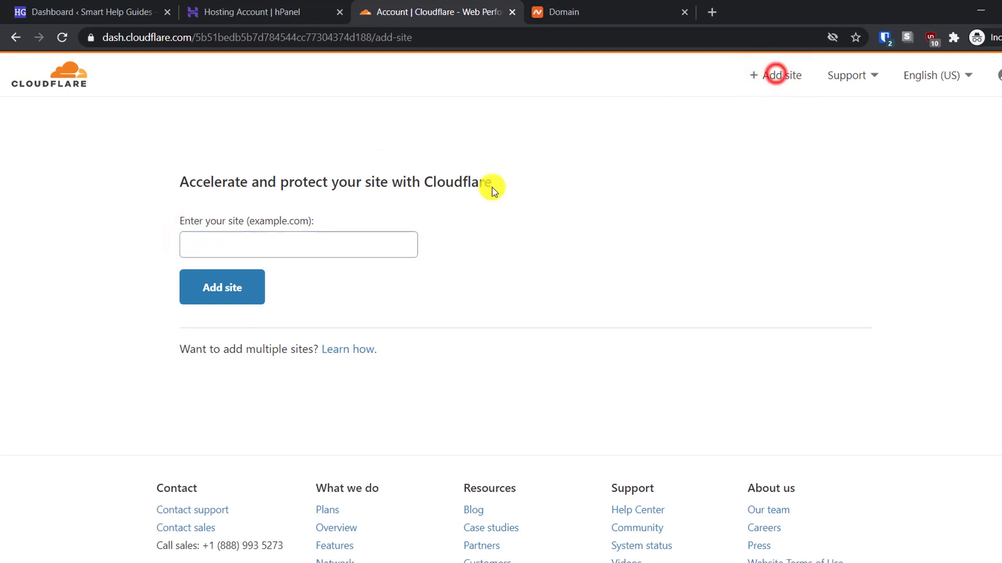
left_click(328, 238)
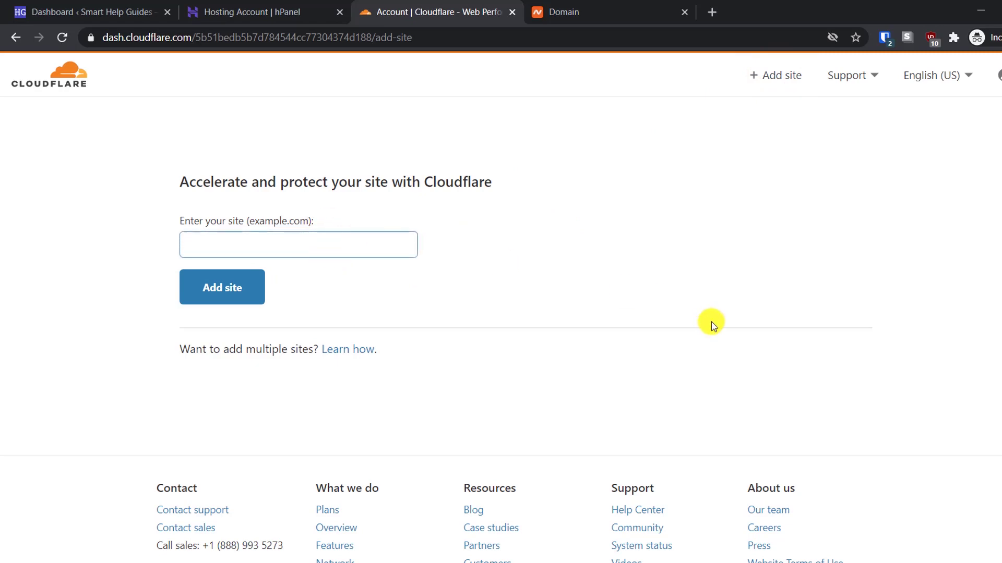
Open bestwpdemo.xyz from hPanel and copy its web address
left_click(302, 10)
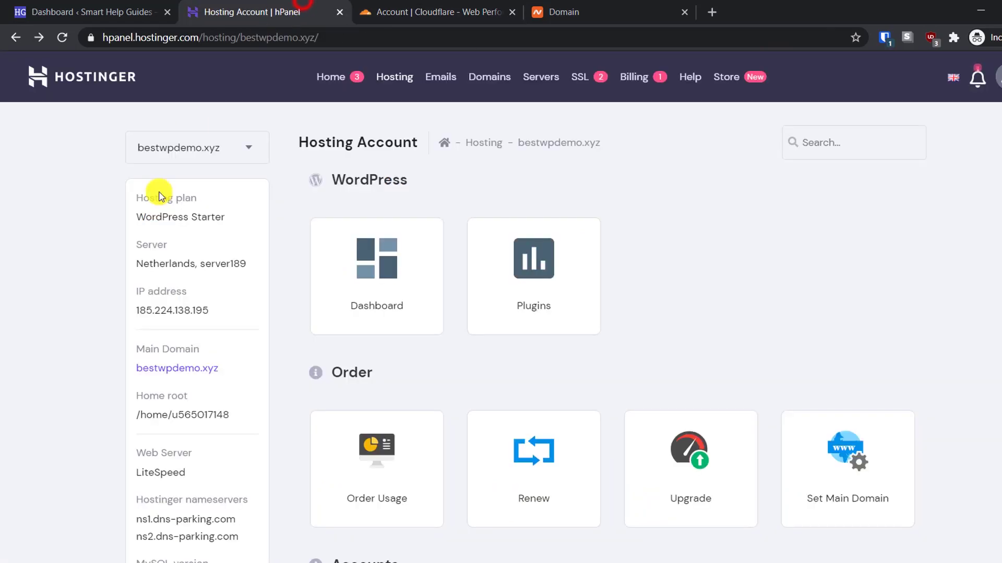
left_click(172, 367)
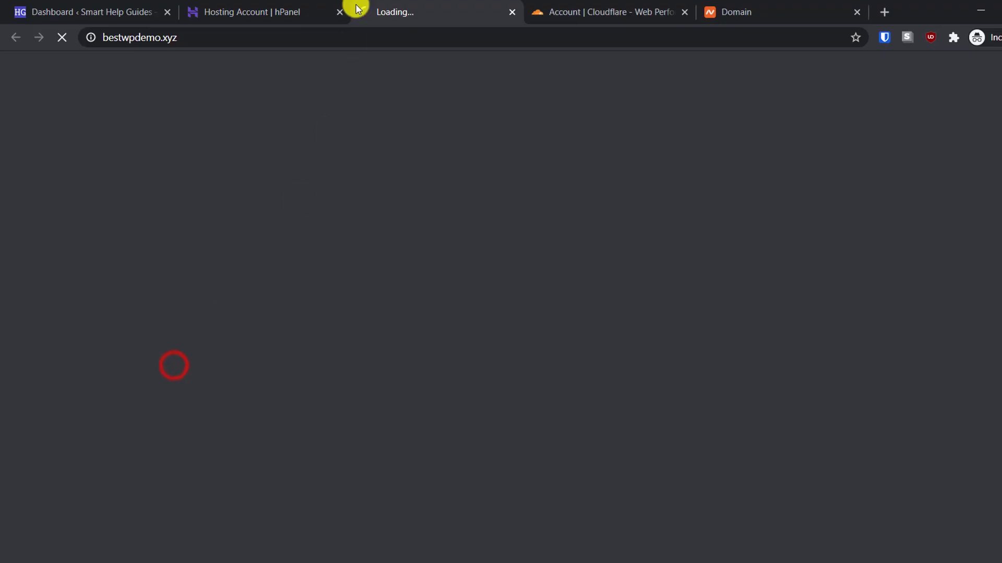
left_click(191, 39)
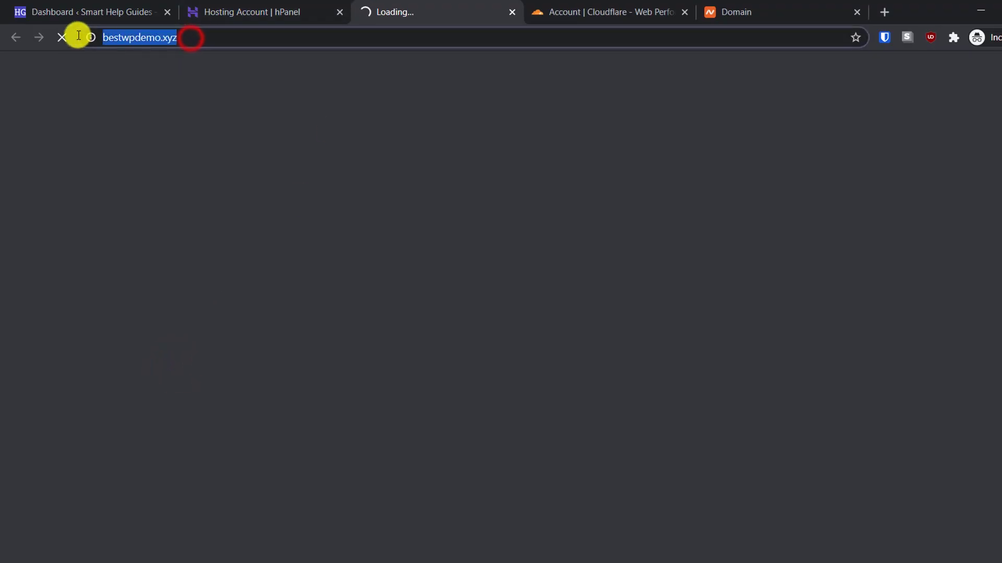
right_click(154, 39)
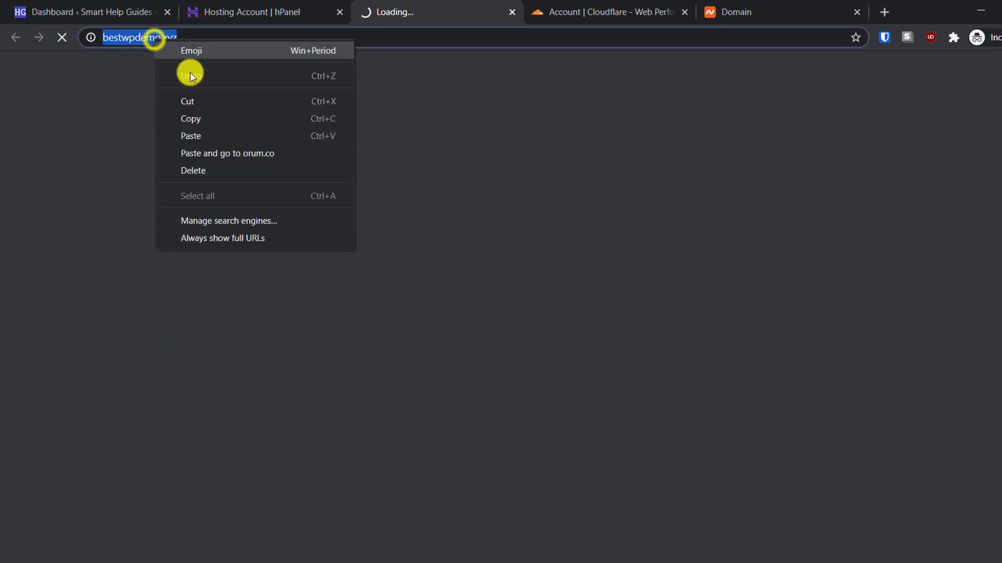
left_click(196, 119)
left_click(600, 10)
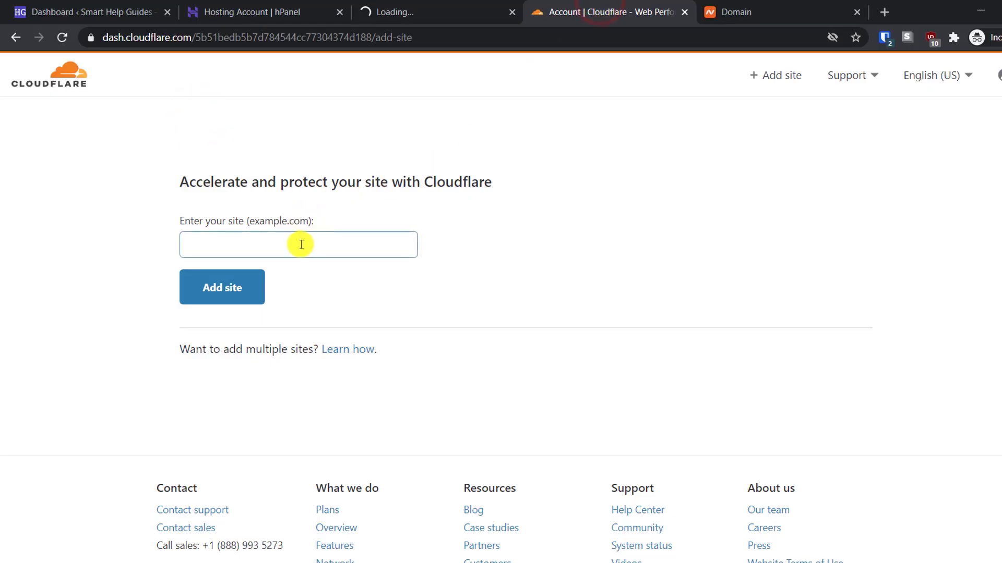
key("ctrl+v")
left_click_drag(216, 246, 116, 245)
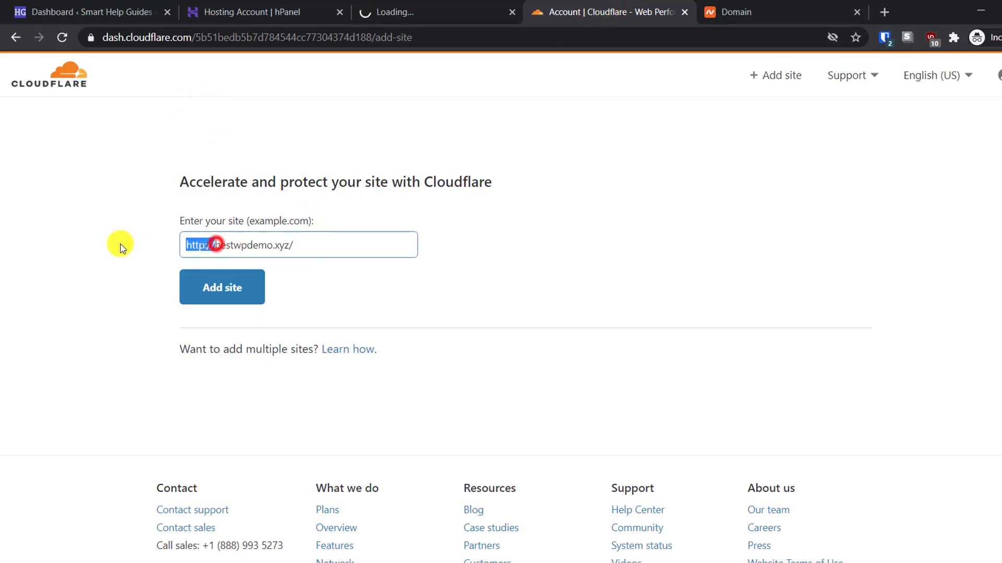
key("BackSpace")
triple_click(295, 242)
left_click(286, 242)
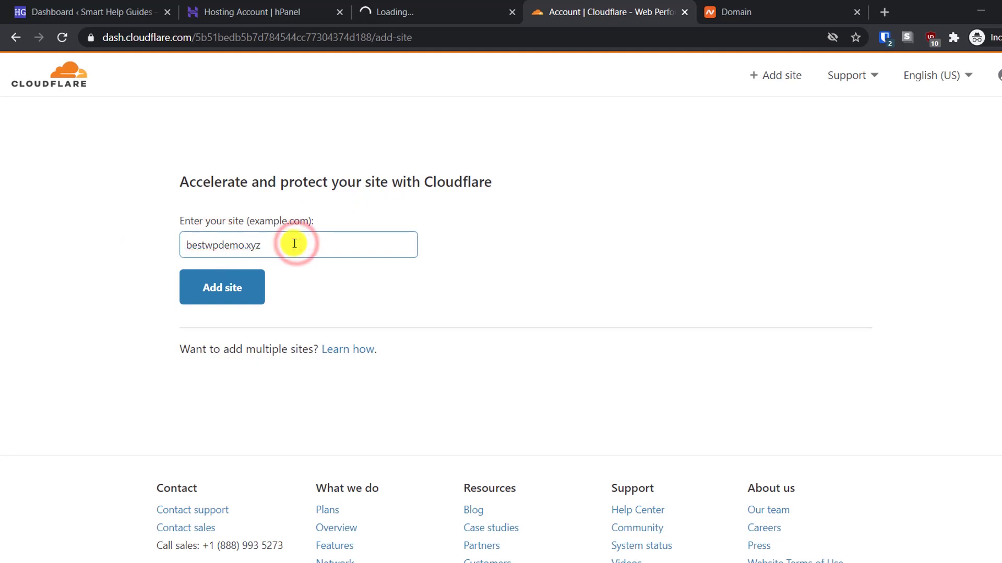
key("BackSpace")
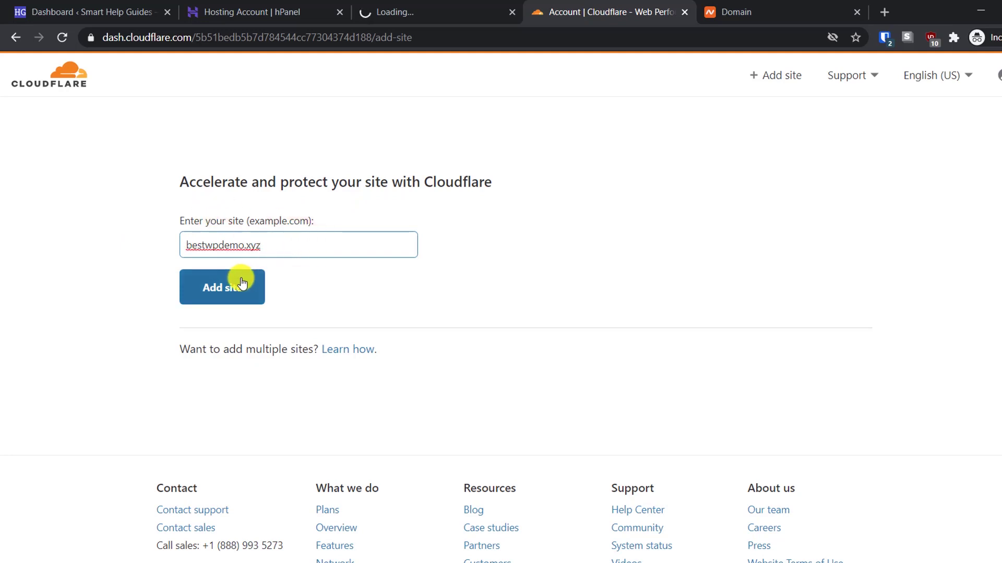
left_click(242, 282)
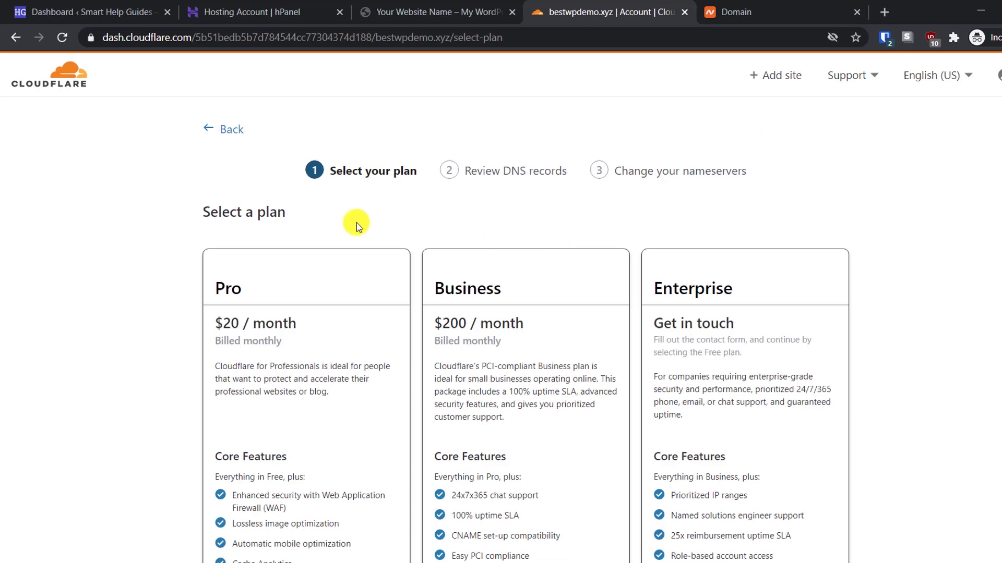
Pick the Free $0/month plan for bestwpdemo.xyz
scroll(521, 330, "down", 4)
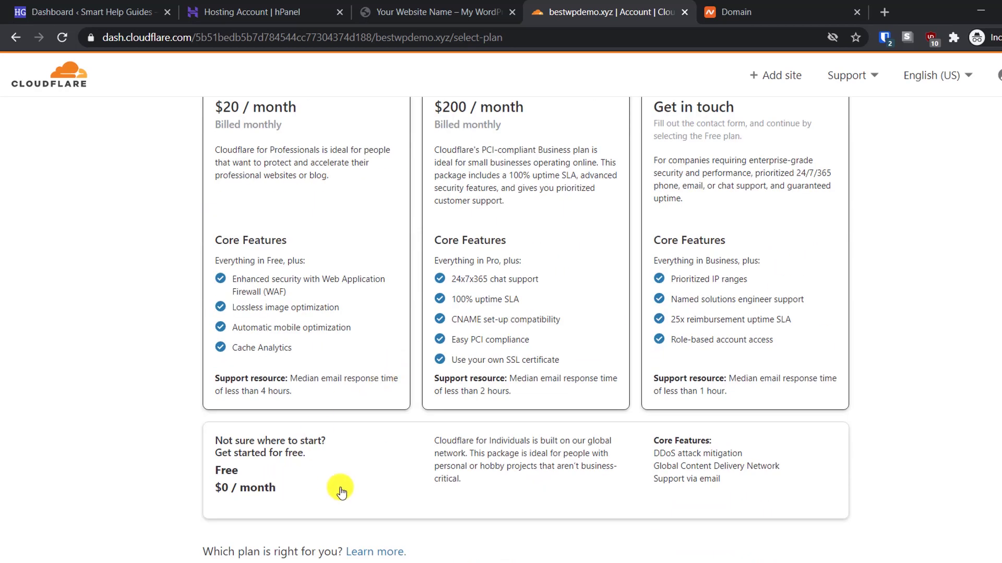
left_click(369, 465)
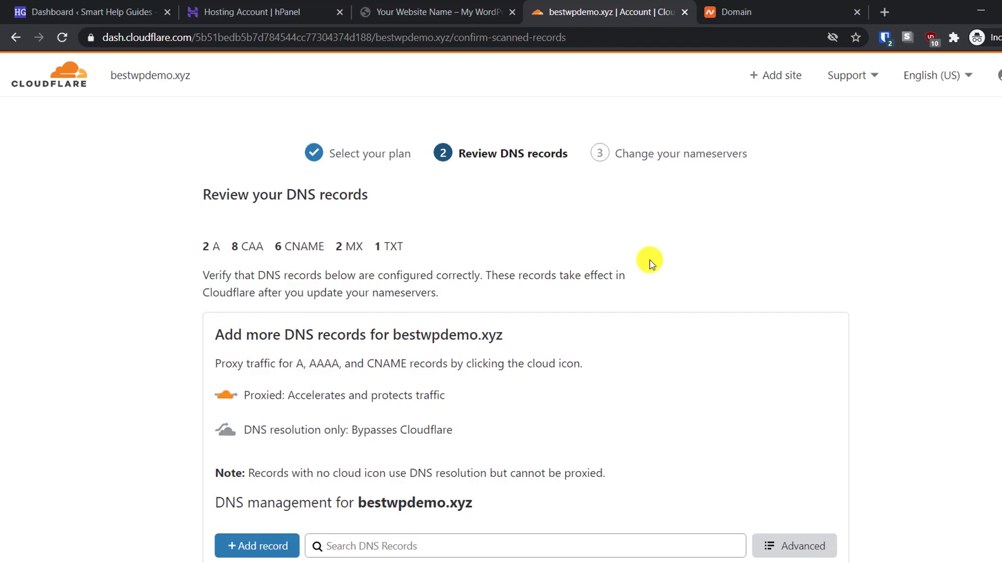
Accept the scanned DNS records (2 A, 8 CAA, 6 CNAME, 2 MX, 1 TXT) and continue
scroll(650, 261, "down", 7)
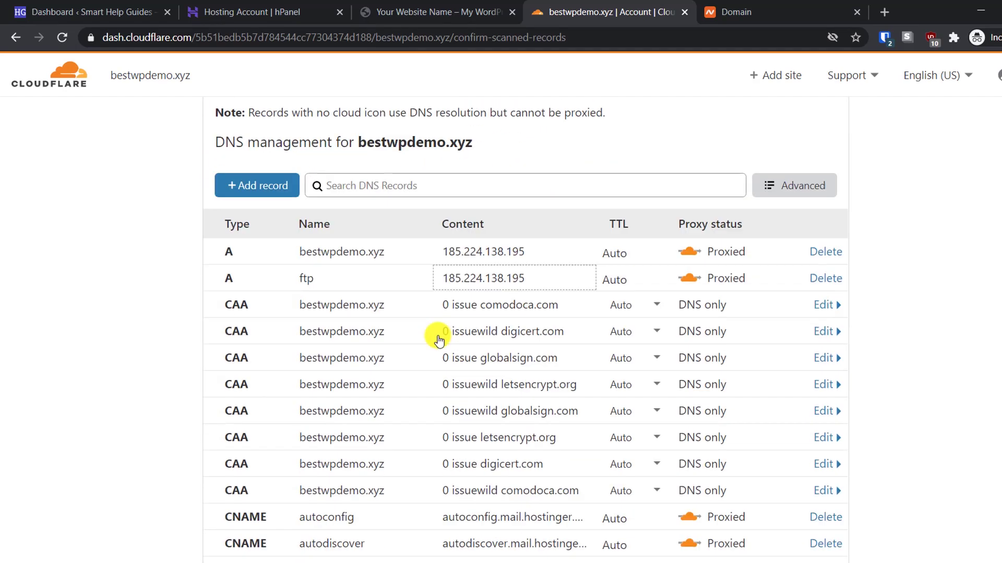
scroll(462, 511, "down", 3)
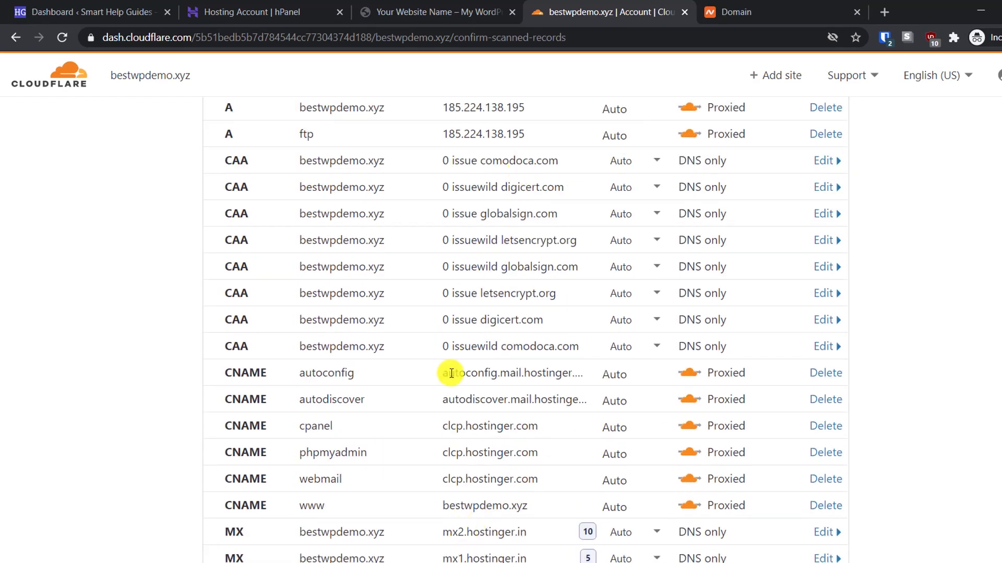
scroll(480, 559, "down", 1)
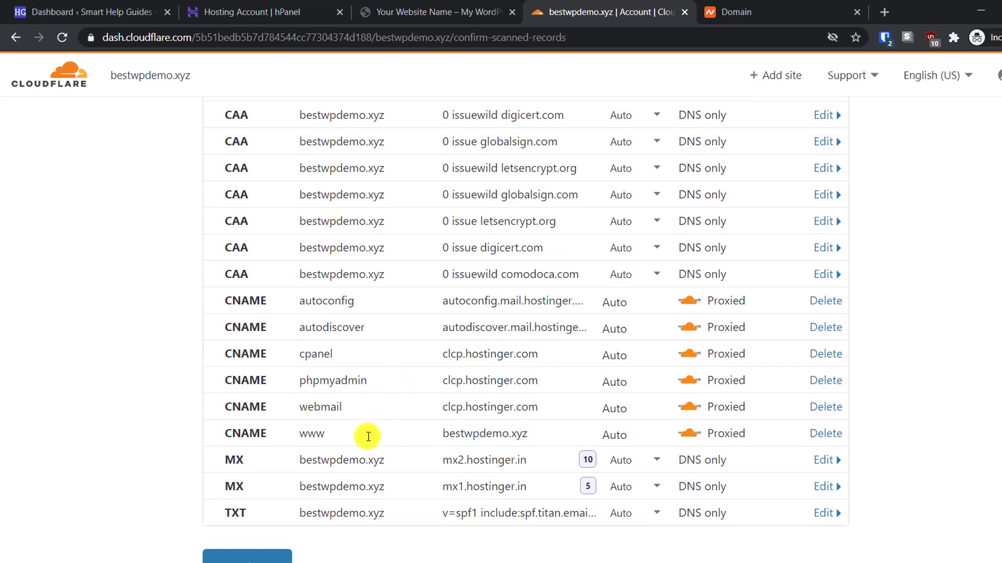
scroll(472, 524, "up", 5)
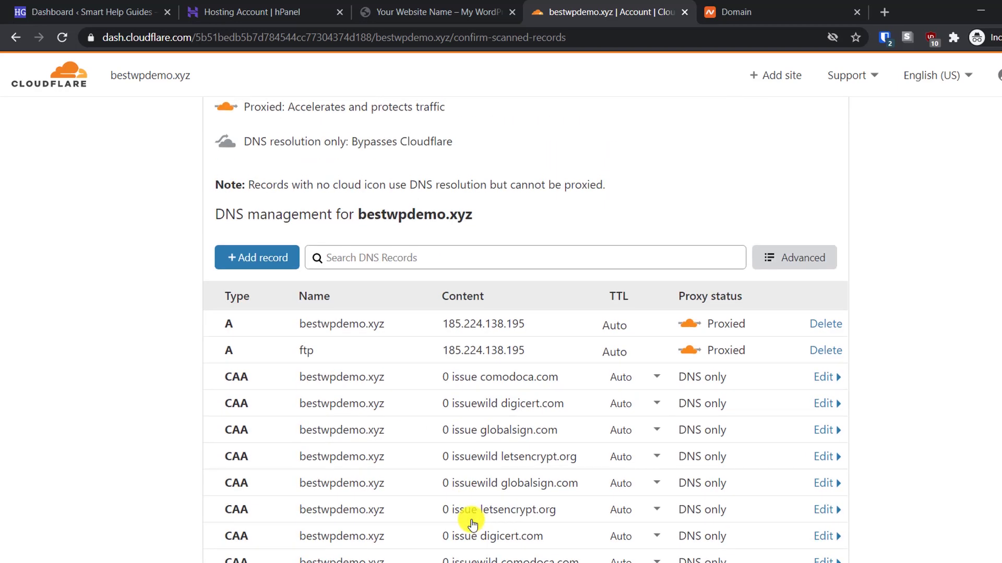
scroll(475, 511, "down", 5)
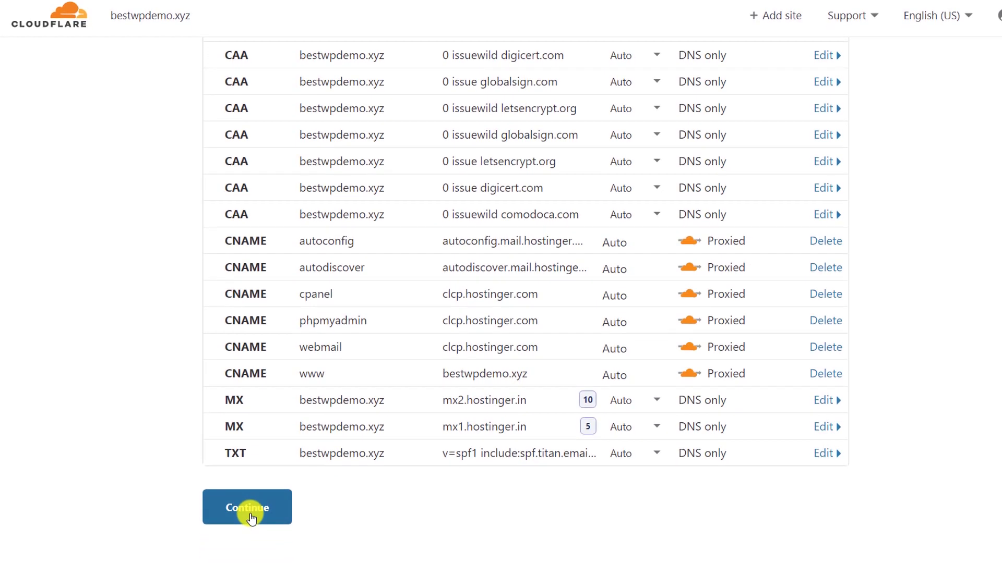
left_click(248, 509)
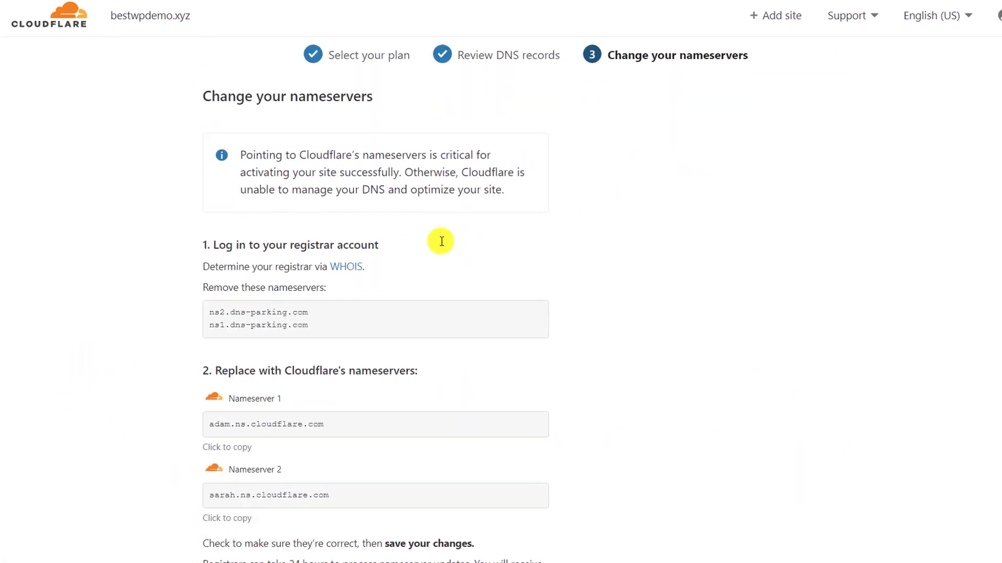
Note the old dns-parking nameservers and copy adam.ns.cloudflare.com to the clipboard
scroll(441, 240, "down", 2)
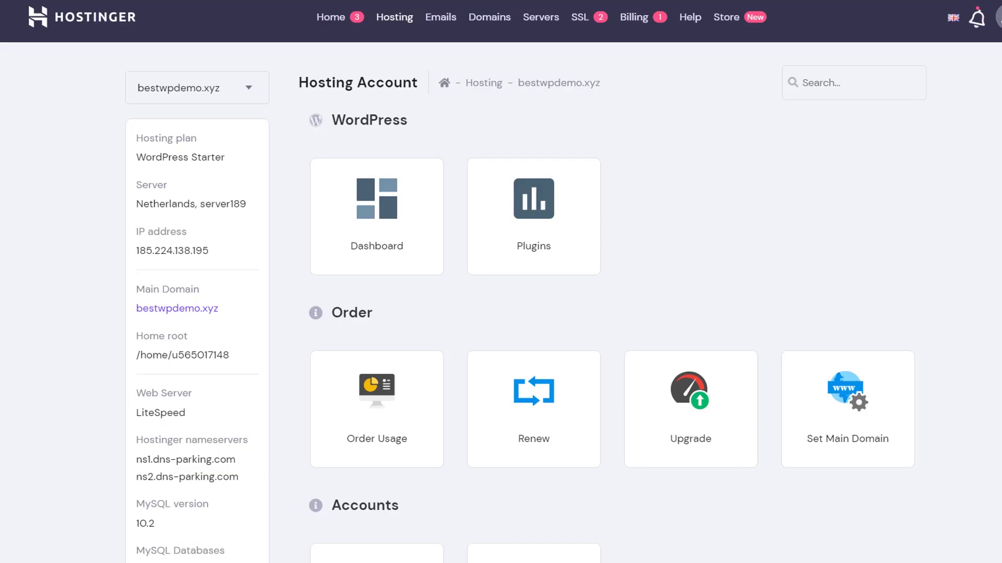
scroll(78, 308, "down", 3)
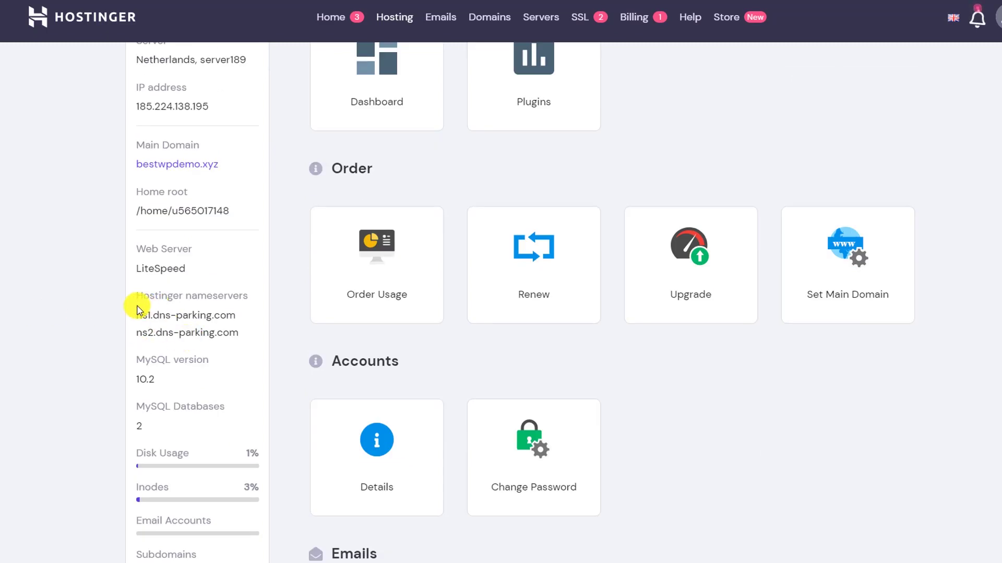
left_click_drag(138, 310, 248, 331)
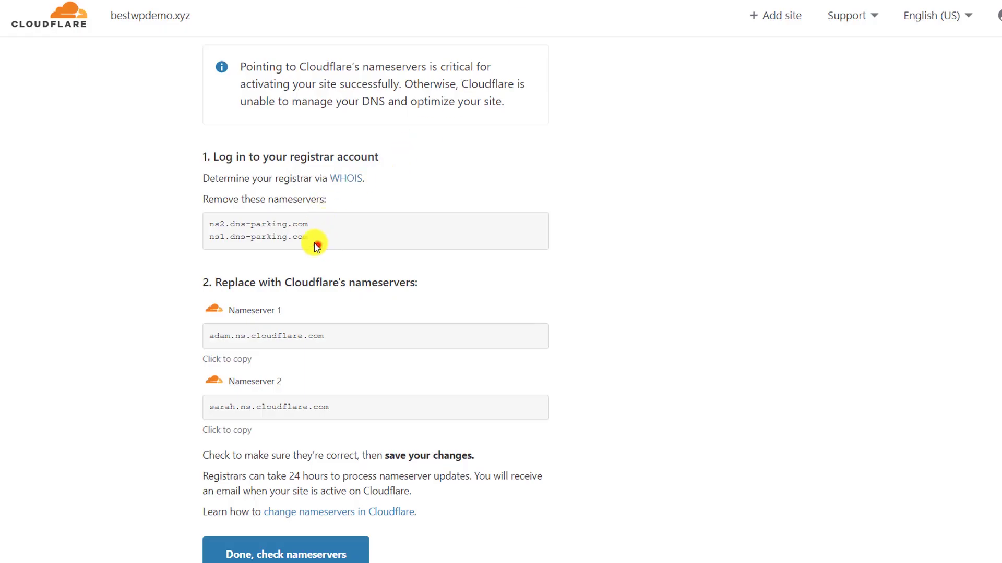
left_click_drag(316, 245, 237, 229)
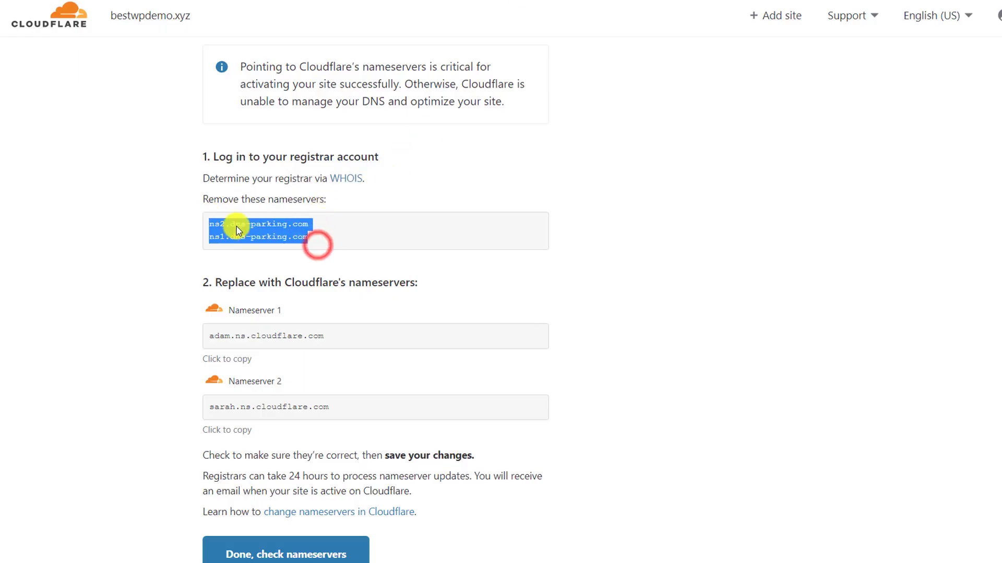
left_click(492, 326)
left_click(375, 328)
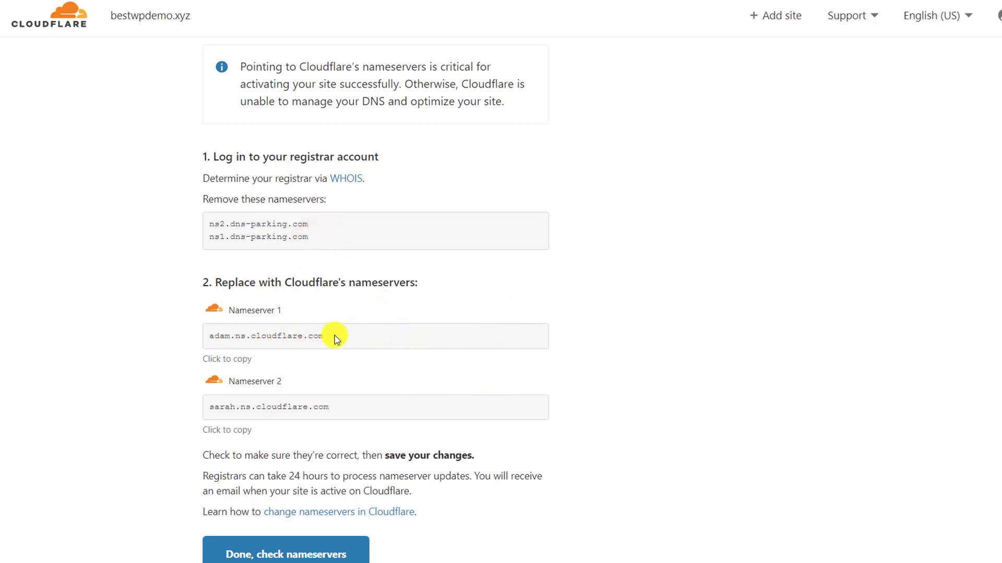
left_click(245, 365)
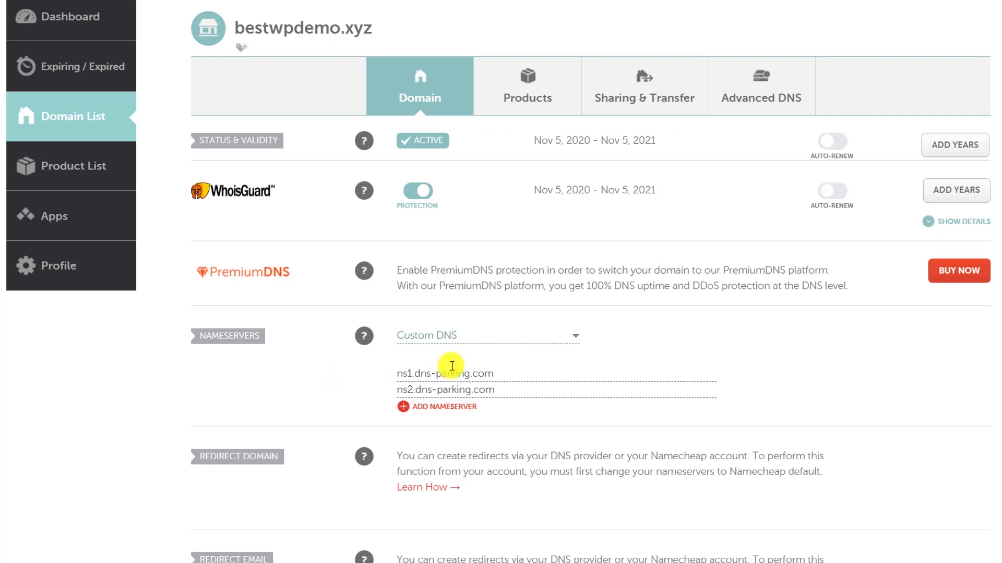
In Namecheap, swap the dns-parking nameservers for adam.ns.cloudflare.com and sarah.ns.cloudflare.com, then save
left_click_drag(504, 366, 334, 370)
key("ctrl+v")
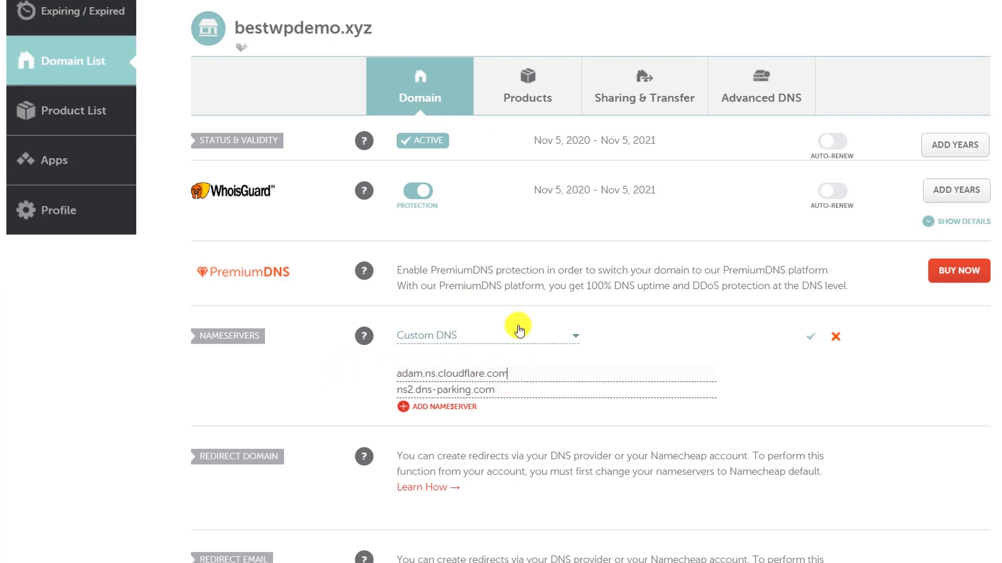
key("alt+Tab")
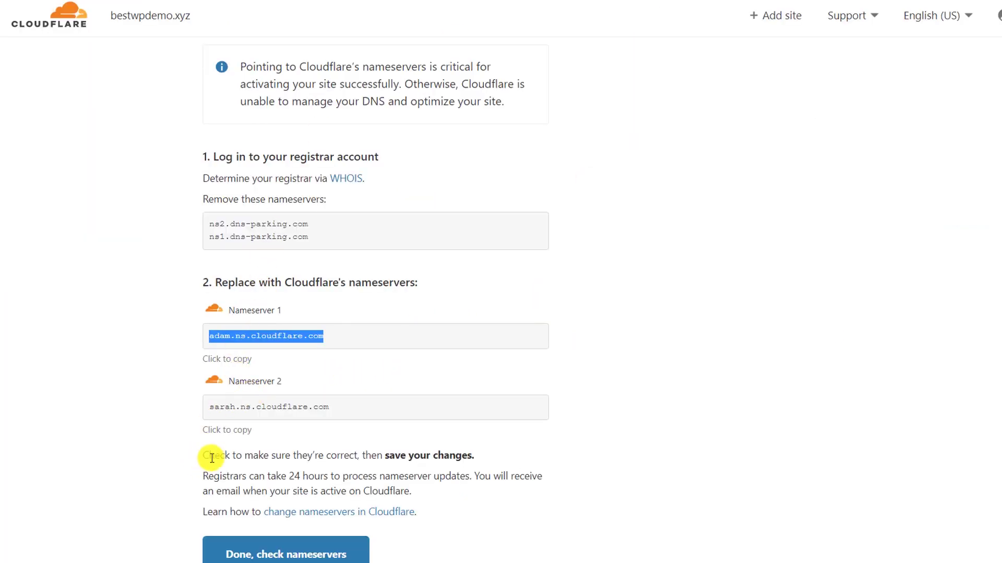
left_click(240, 429)
key("alt+Tab")
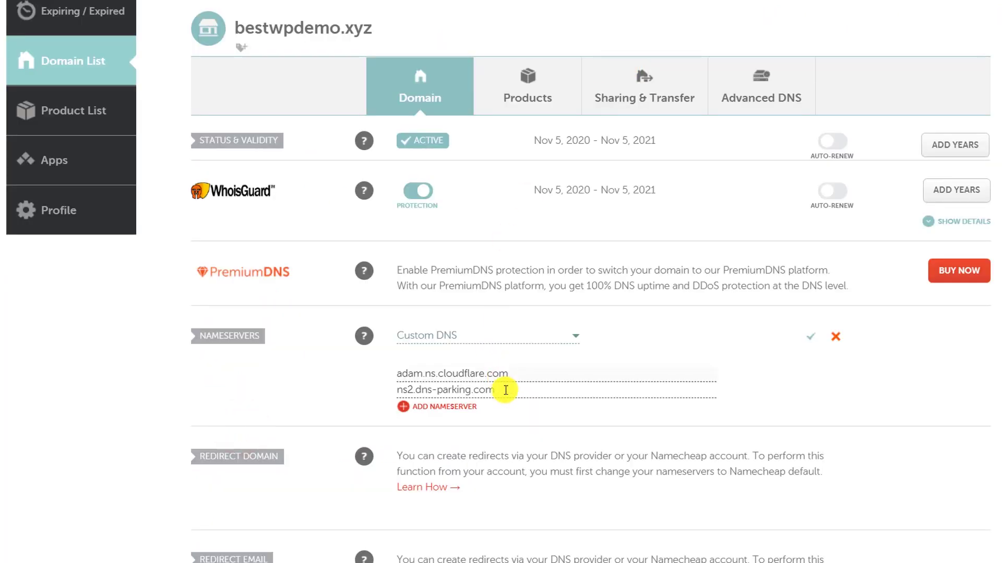
left_click_drag(509, 390, 139, 409)
key("ctrl+v")
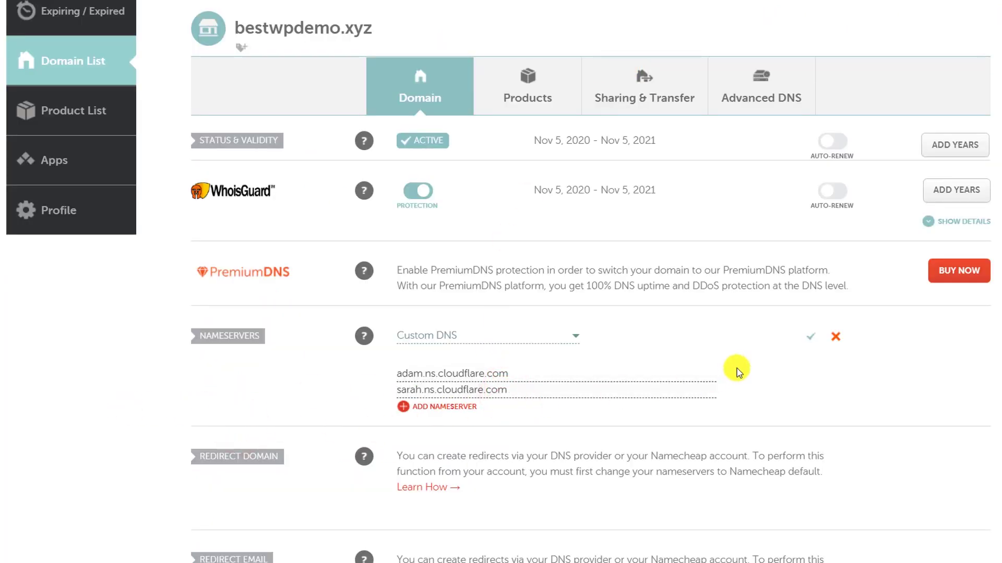
left_click(811, 339)
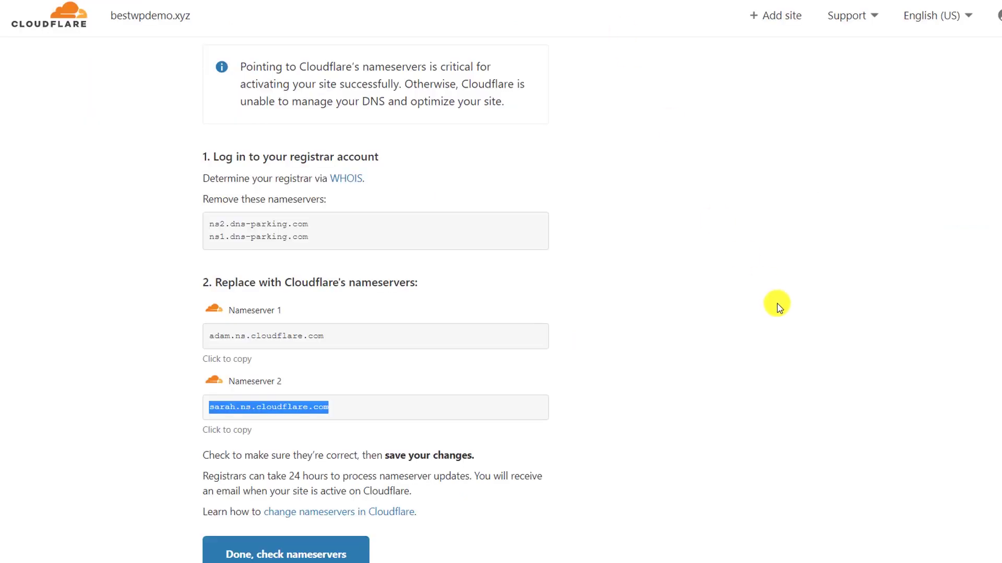
scroll(779, 308, "down", 1)
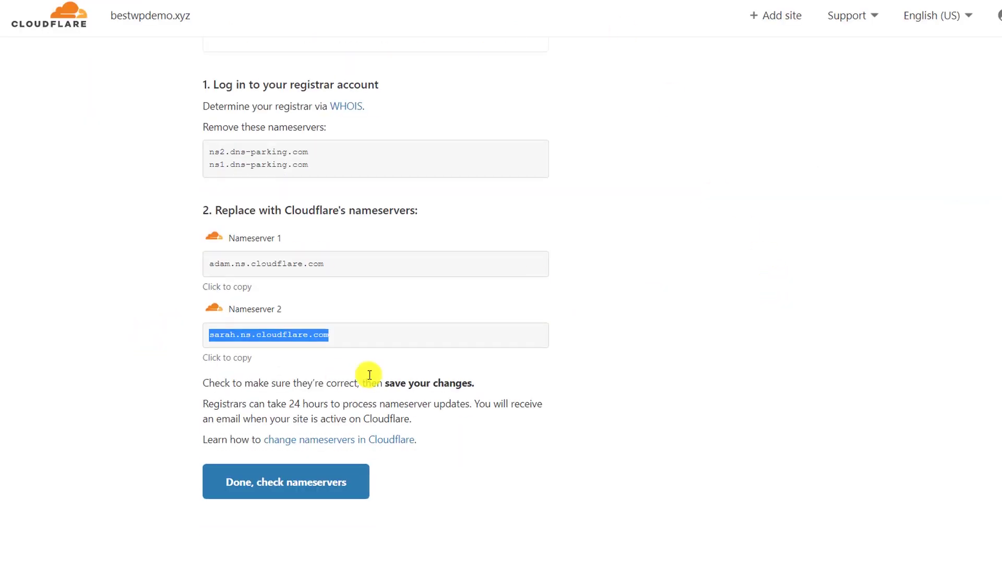
Confirm with 'Done, check nameservers' to reach the bestwpdemo.xyz Quick Start Guide
left_click(100, 279)
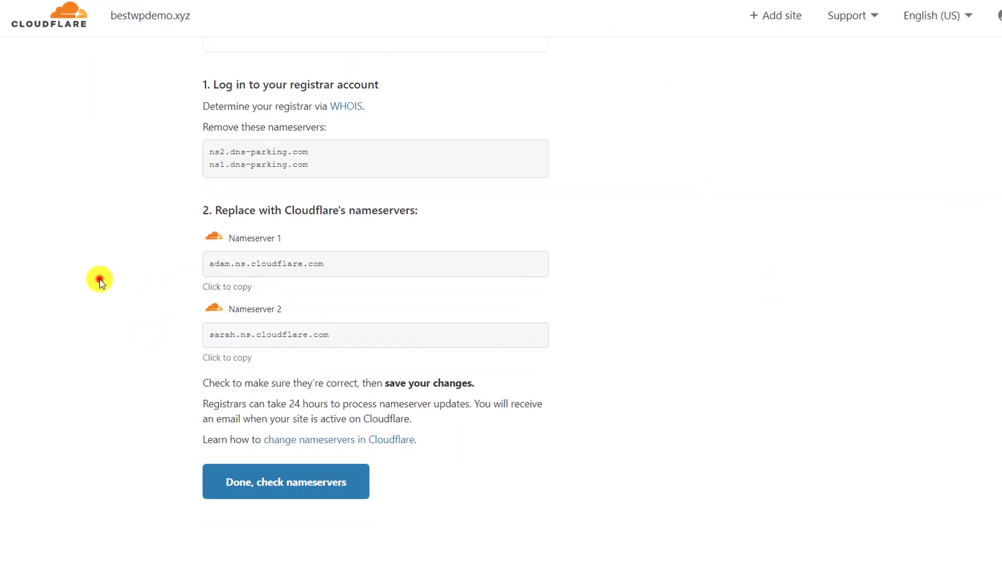
left_click(268, 490)
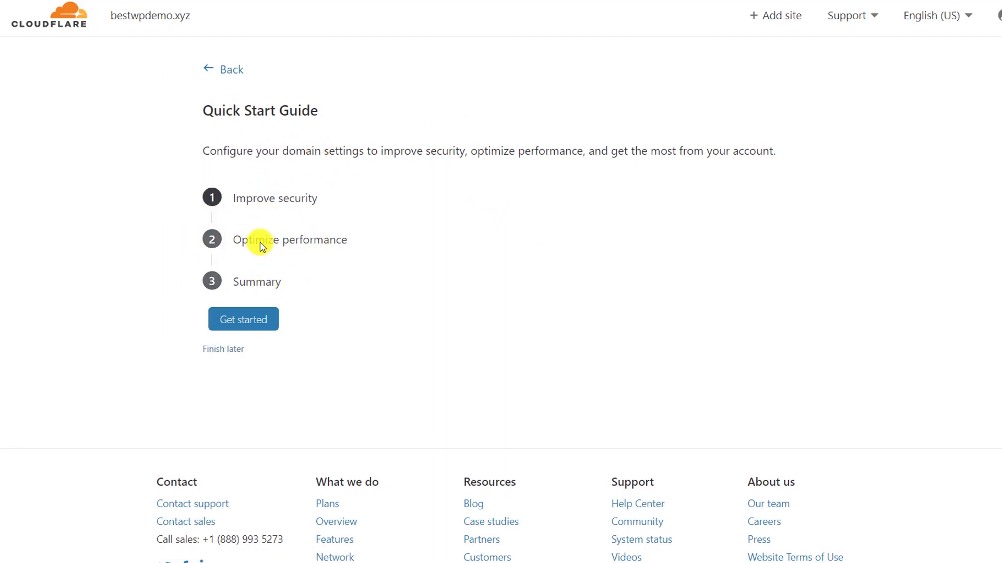
Skip the Quick Start Guide and request an immediate nameserver check for bestwpdemo.xyz
left_click(232, 351)
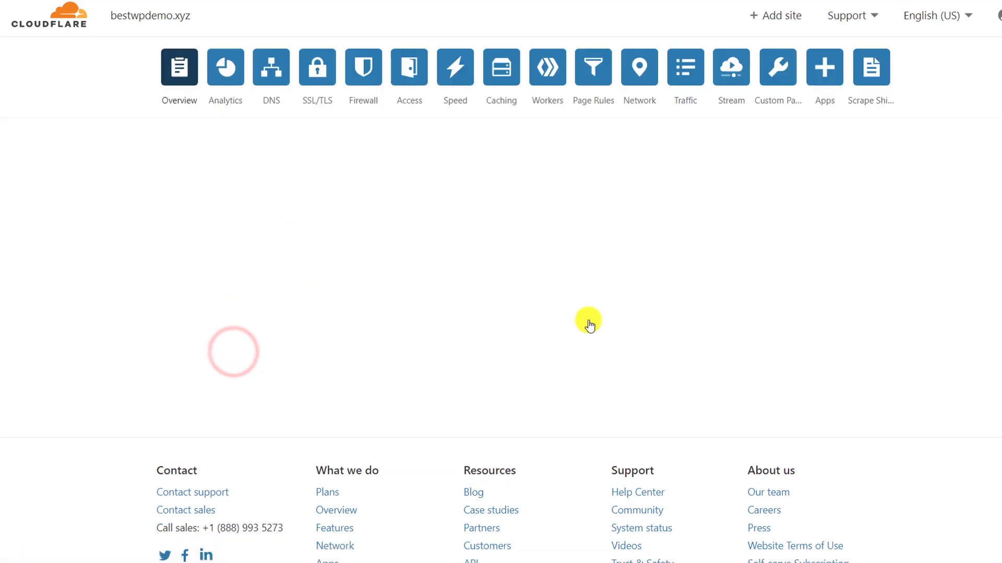
scroll(589, 320, "down", 2)
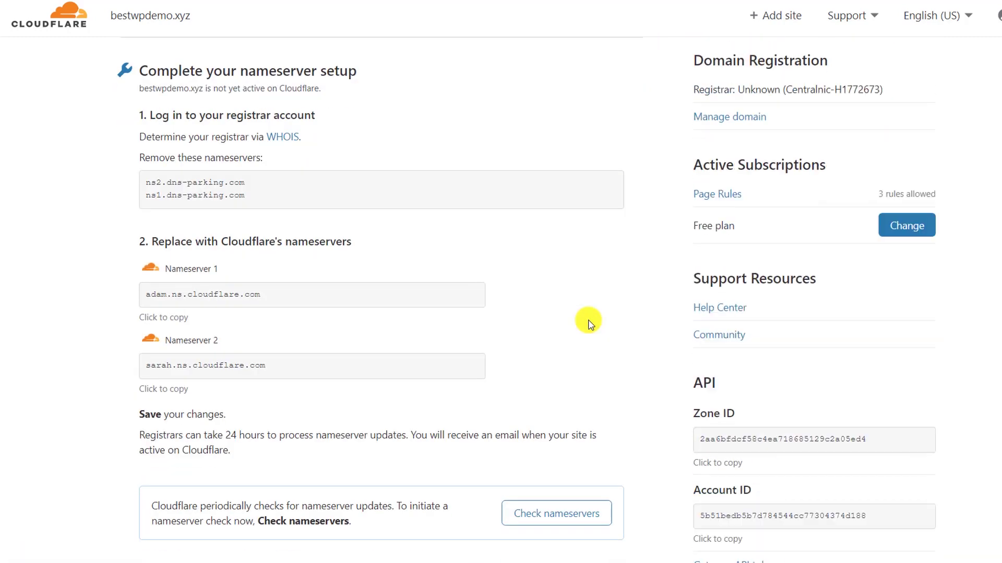
scroll(588, 321, "down", 10)
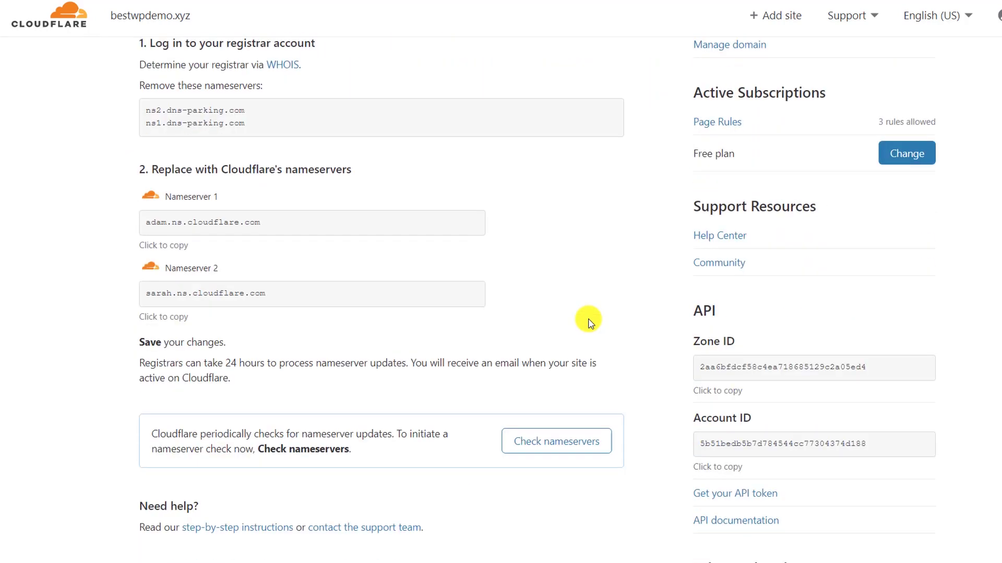
scroll(589, 321, "up", 4)
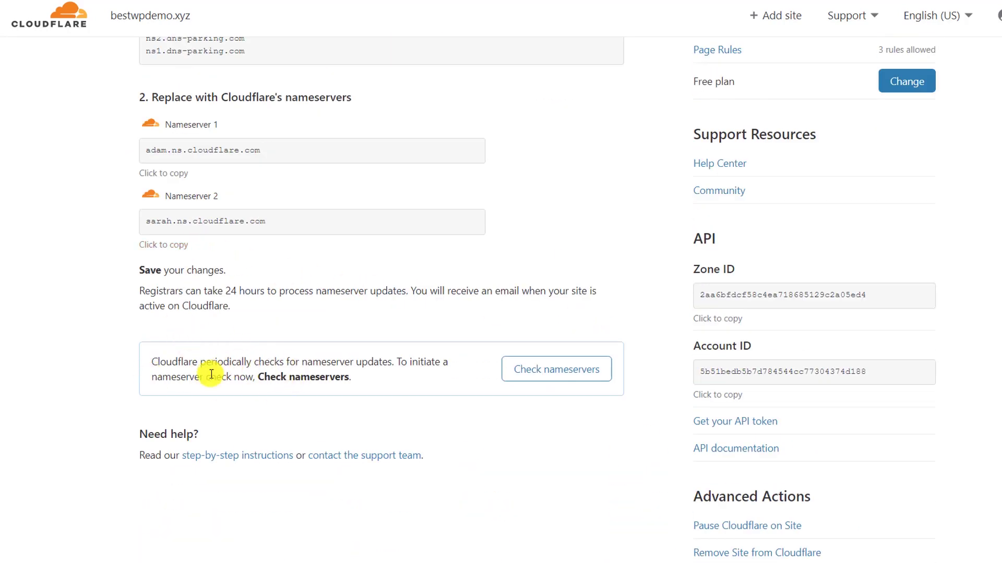
scroll(210, 368, "up", 5)
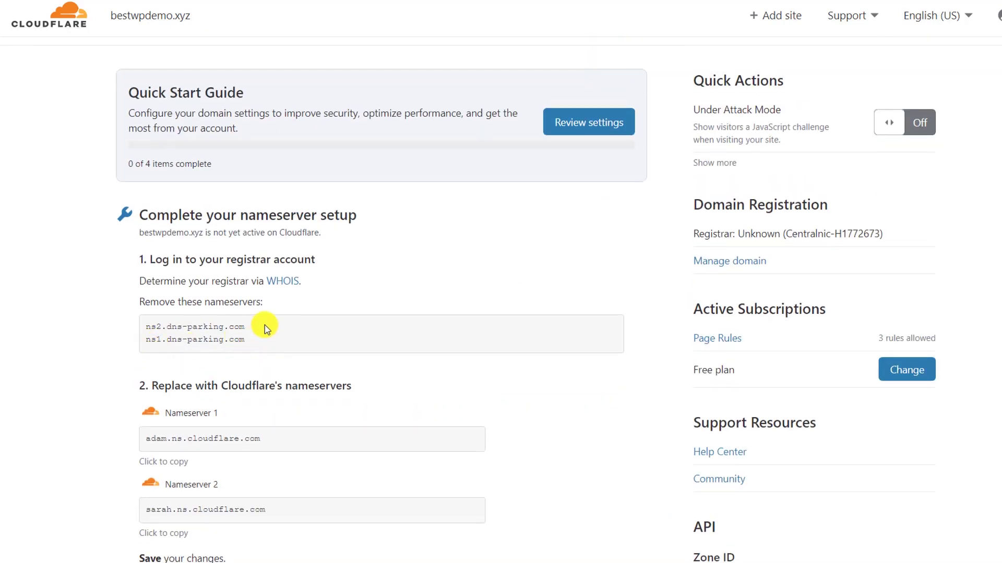
scroll(265, 324, "down", 3)
scroll(264, 324, "down", 4)
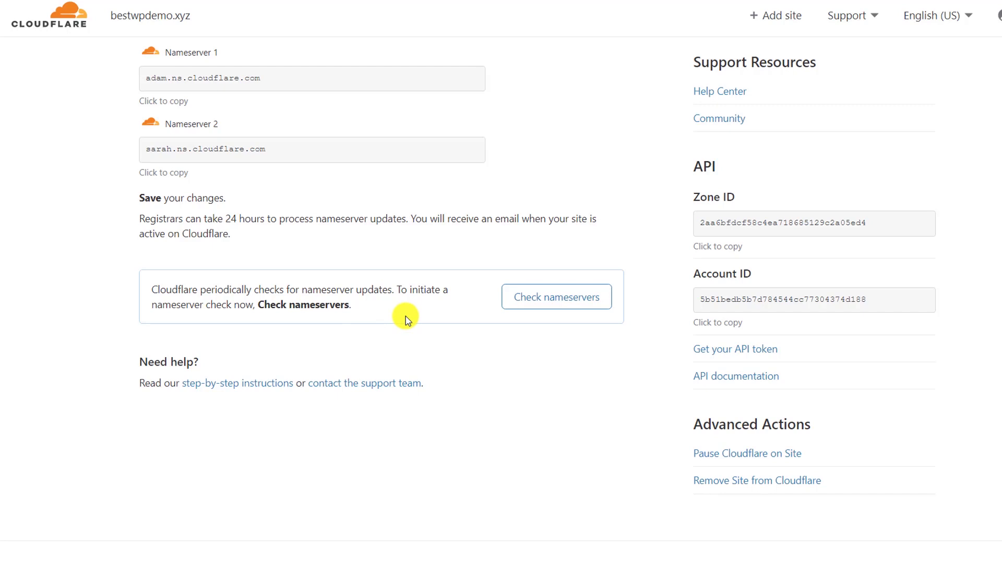
left_click(570, 308)
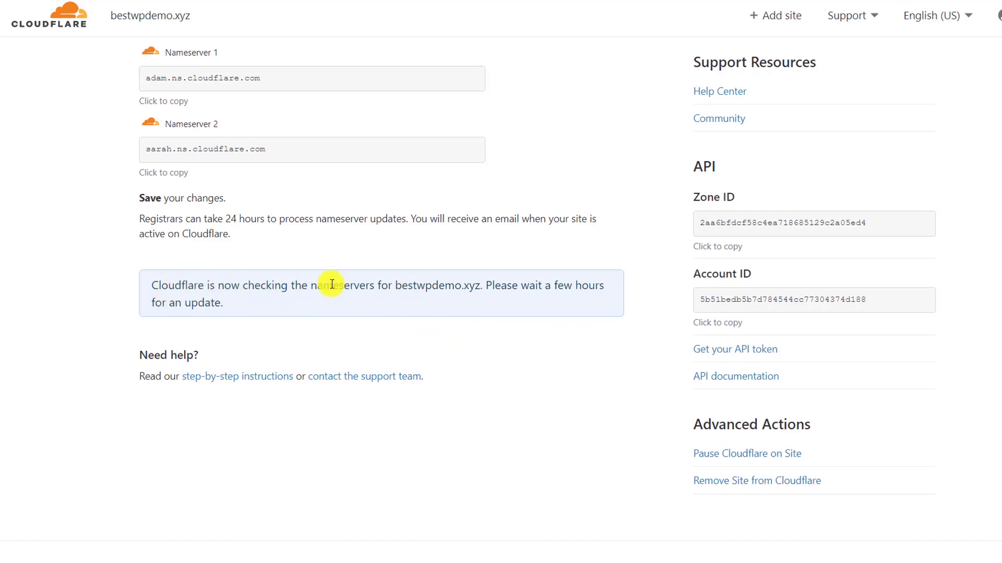
scroll(308, 300, "up", 4)
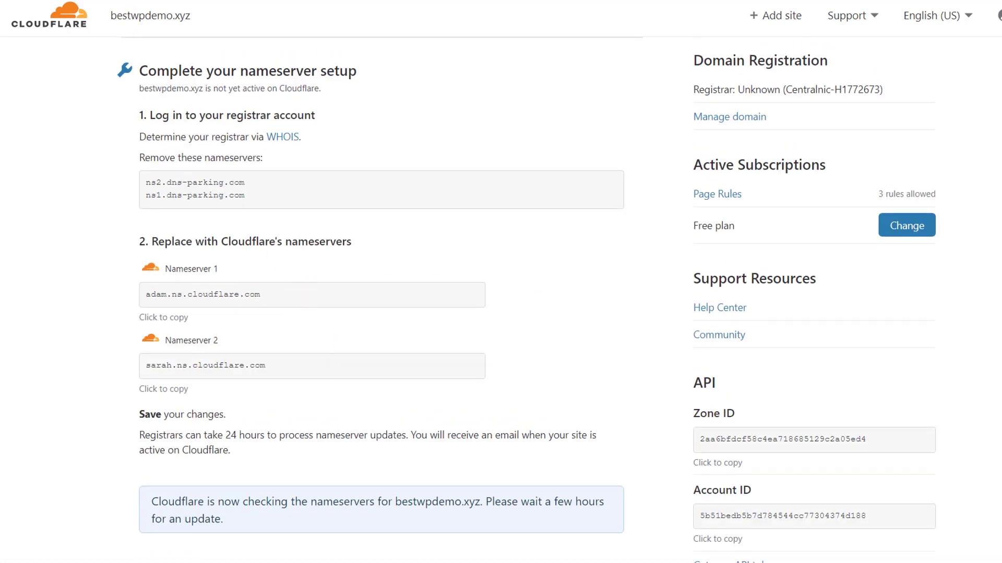
Read Cloudflare's Status Active email for bestwpdemo.xyz, then return to the Cloudflare dashboard
left_click(146, 16)
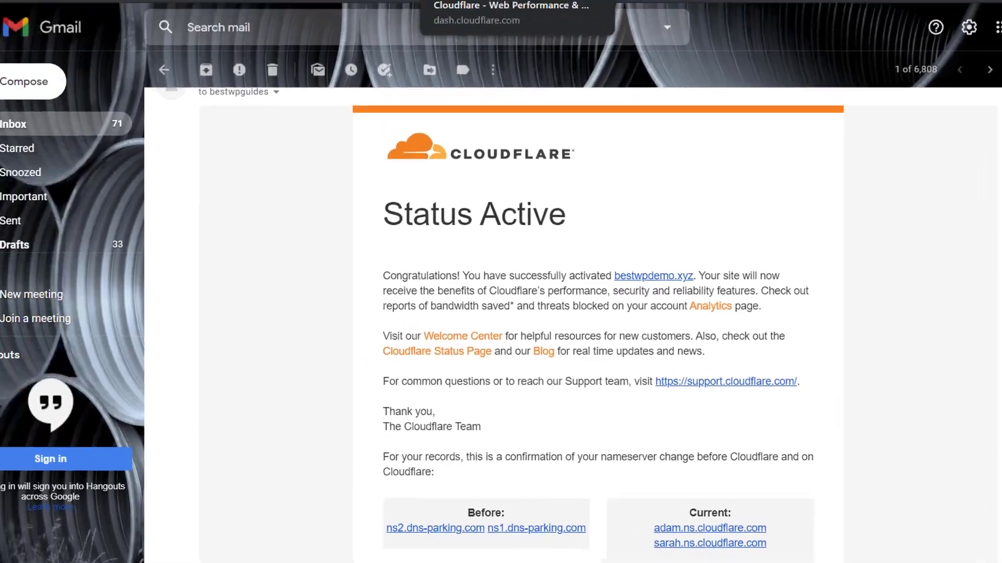
left_click(496, 6)
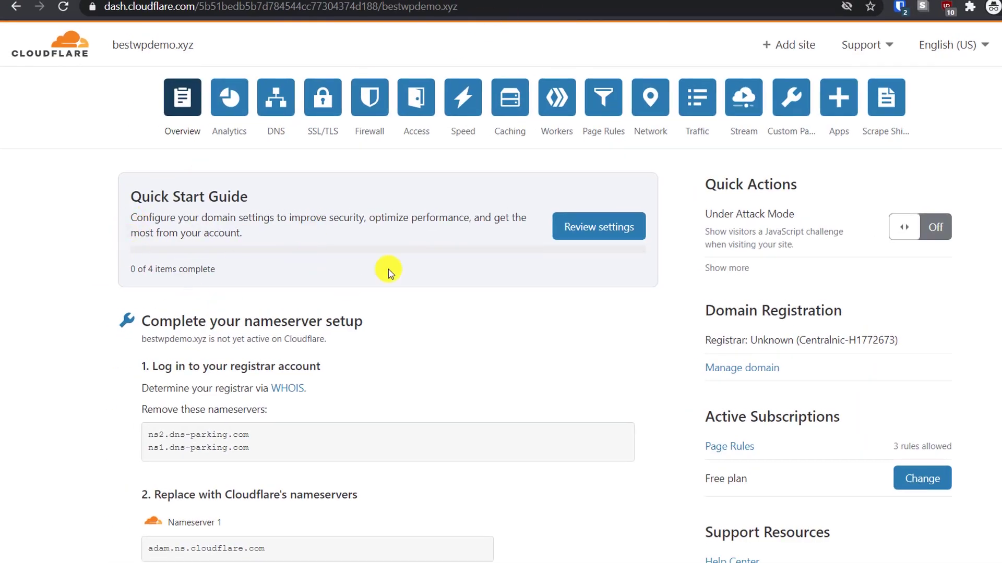
Re-check bestwpdemo.xyz's nameservers and reload the overview until it shows Cloudflare protecting the site
scroll(386, 269, "down", 6)
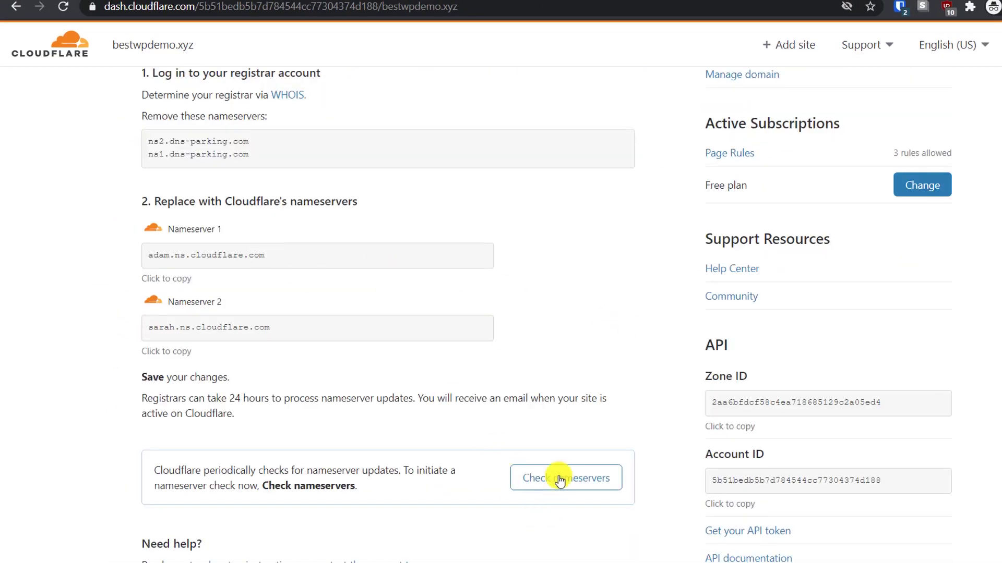
left_click(554, 477)
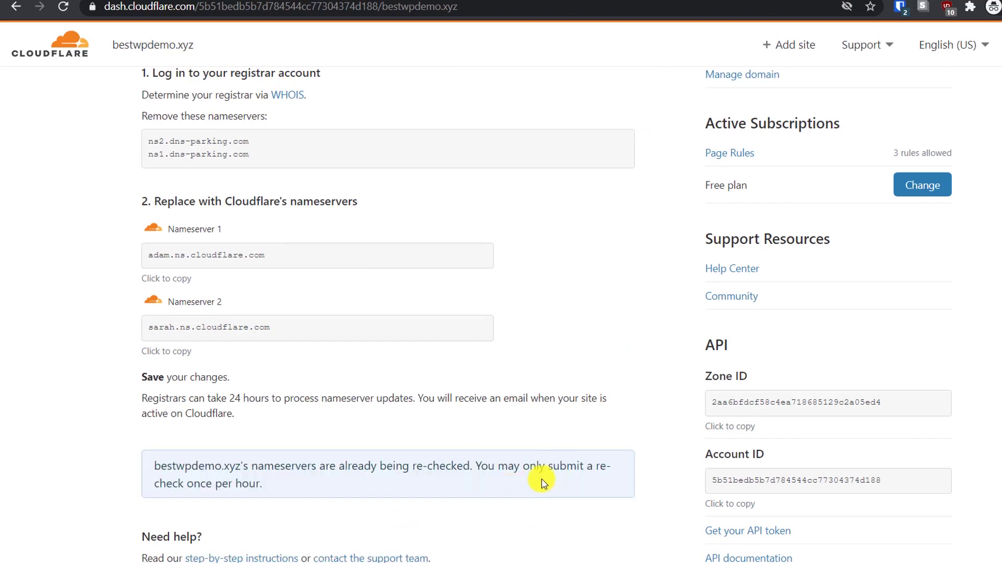
left_click(51, 42)
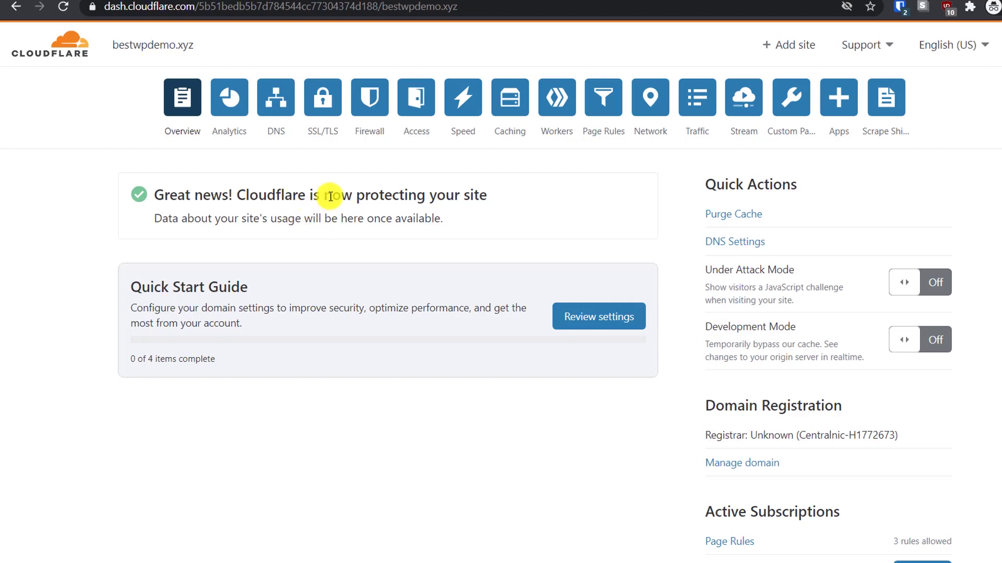
Turn the SSL/TLS Recommender on in bestwpdemo.xyz's SSL/TLS settings
left_click(320, 104)
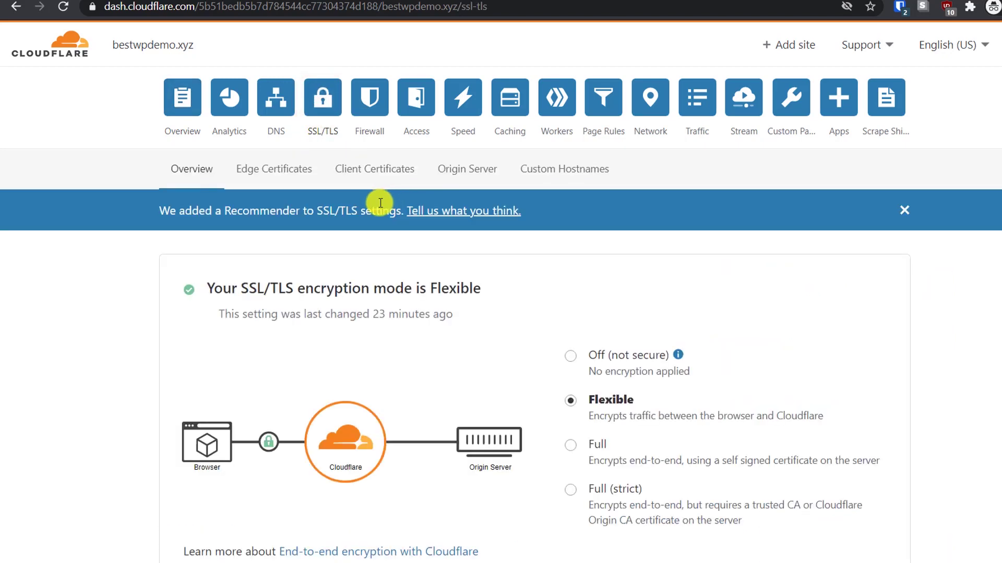
scroll(686, 299, "down", 1)
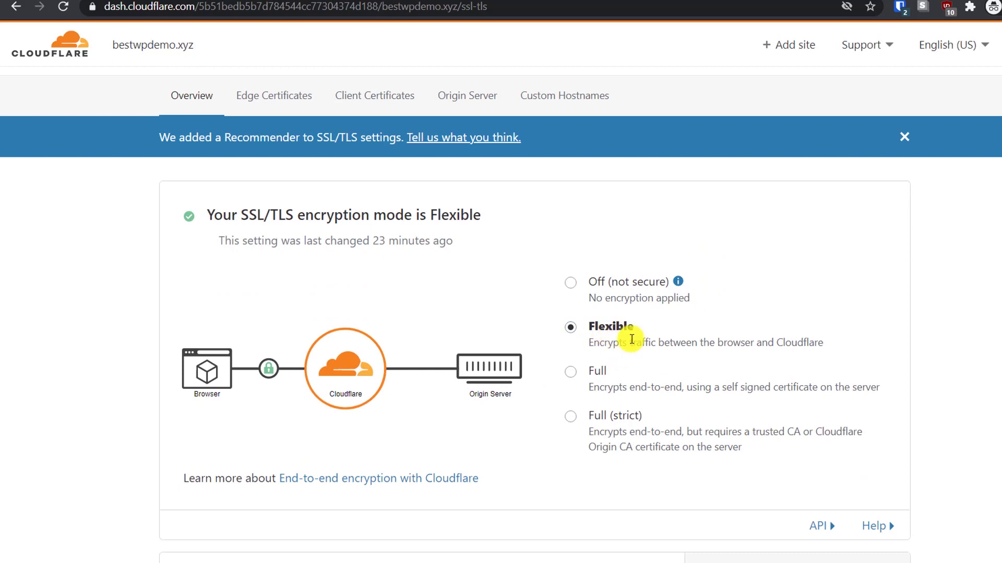
scroll(631, 339, "down", 2)
scroll(611, 340, "down", 2)
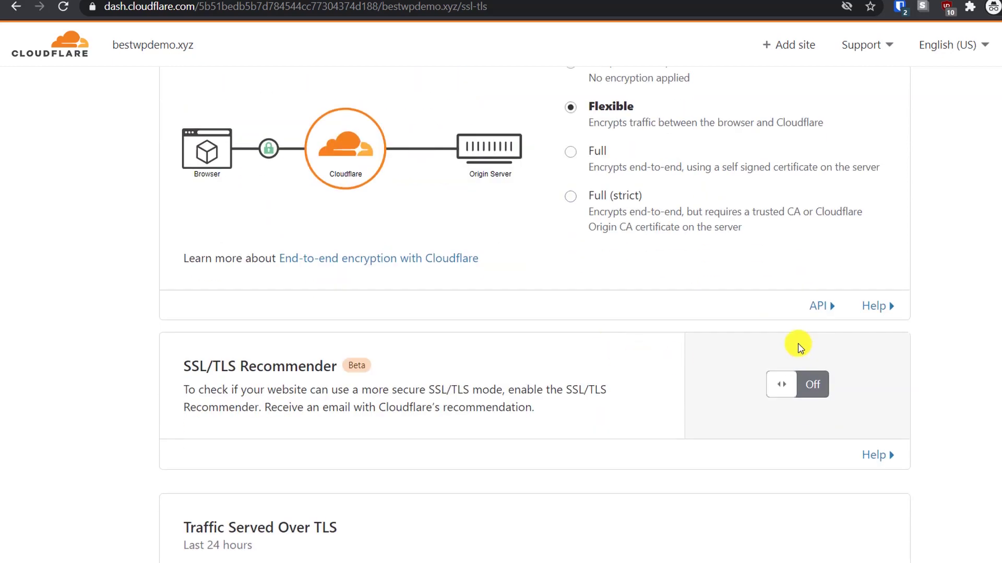
left_click(815, 386)
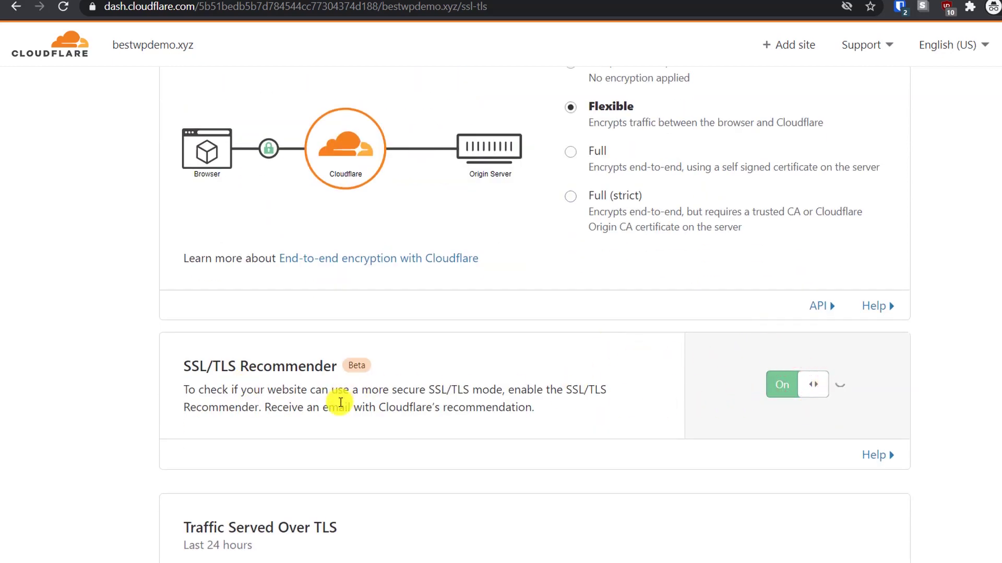
scroll(335, 402, "down", 1)
scroll(293, 349, "up", 6)
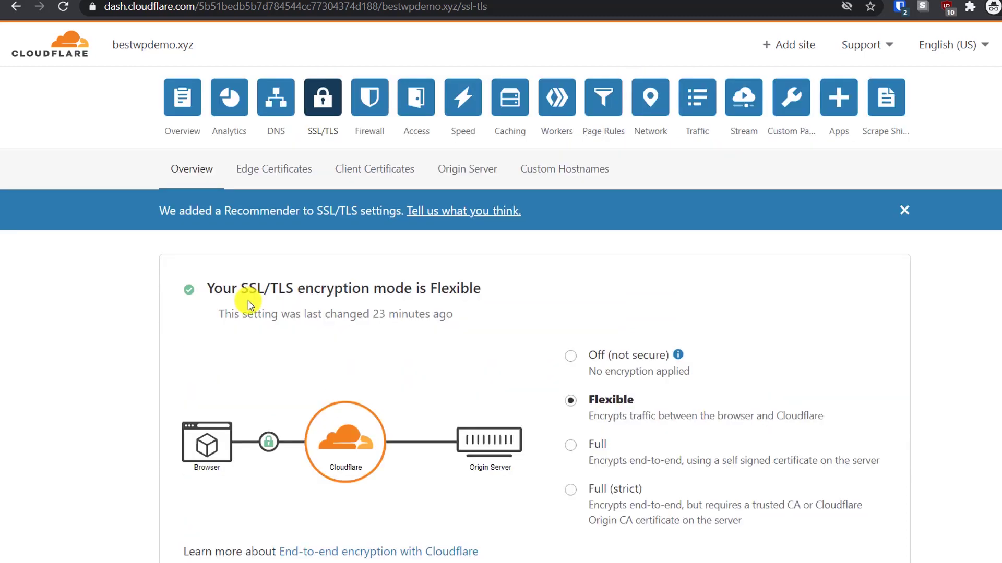
Turn Always Use HTTPS on under Edge Certificates, then switch to the live site
left_click(280, 169)
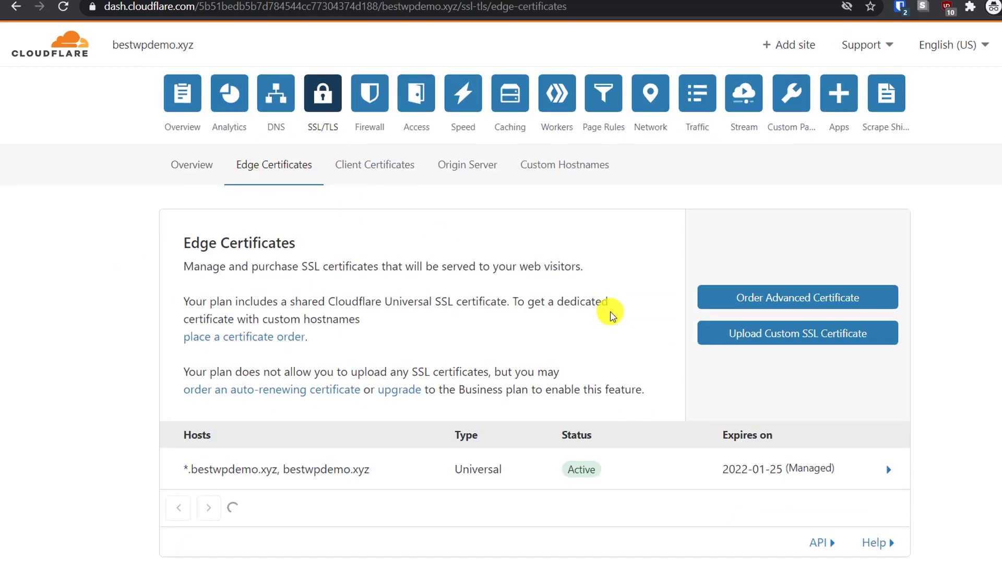
scroll(609, 313, "down", 5)
left_click(791, 335)
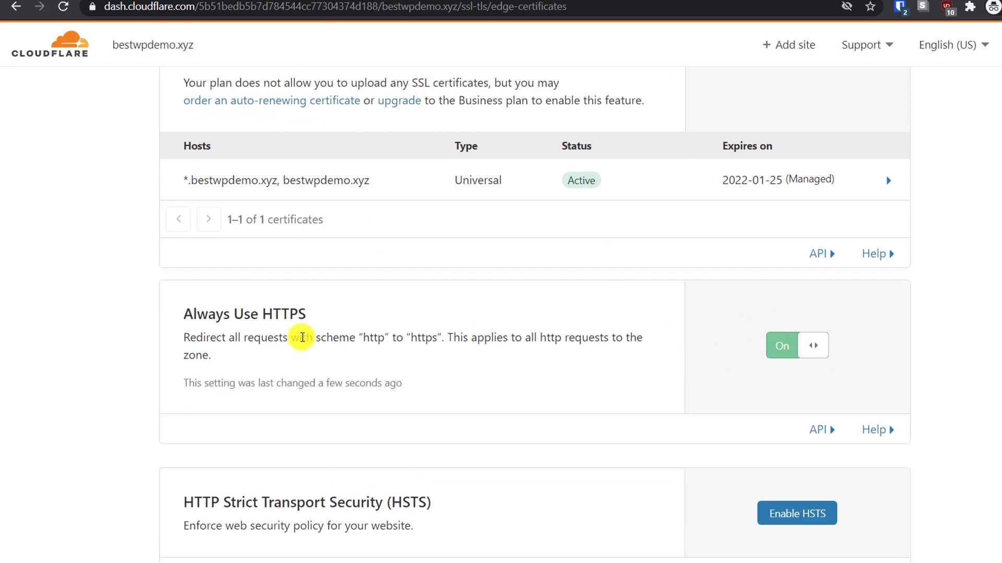
scroll(762, 339, "down", 5)
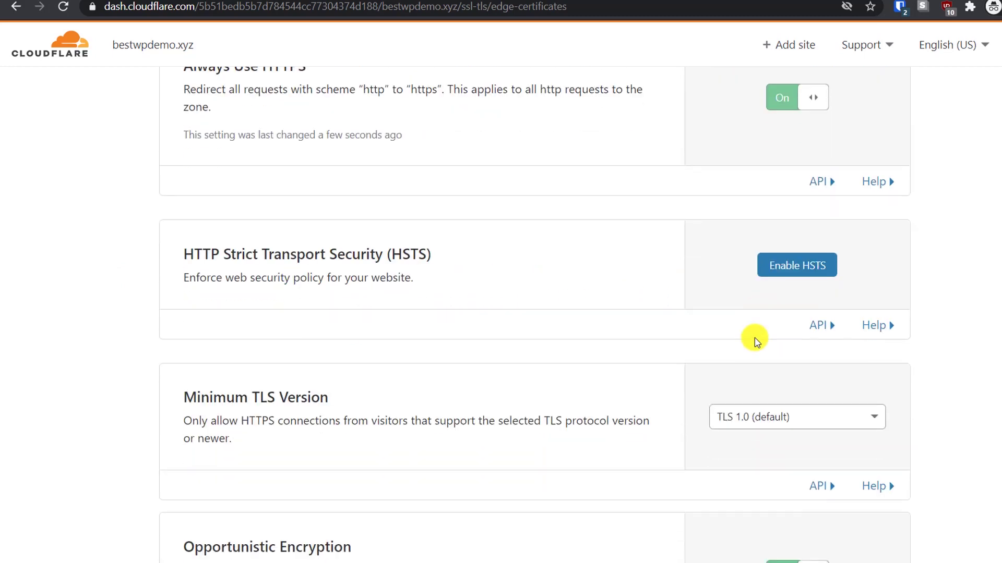
scroll(755, 337, "down", 5)
scroll(751, 337, "up", 6)
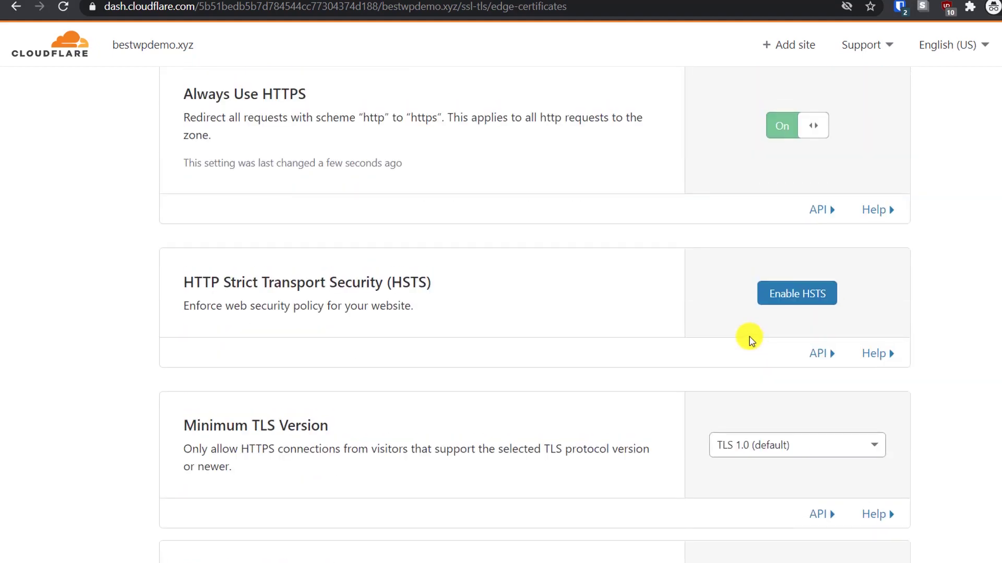
scroll(749, 336, "up", 9)
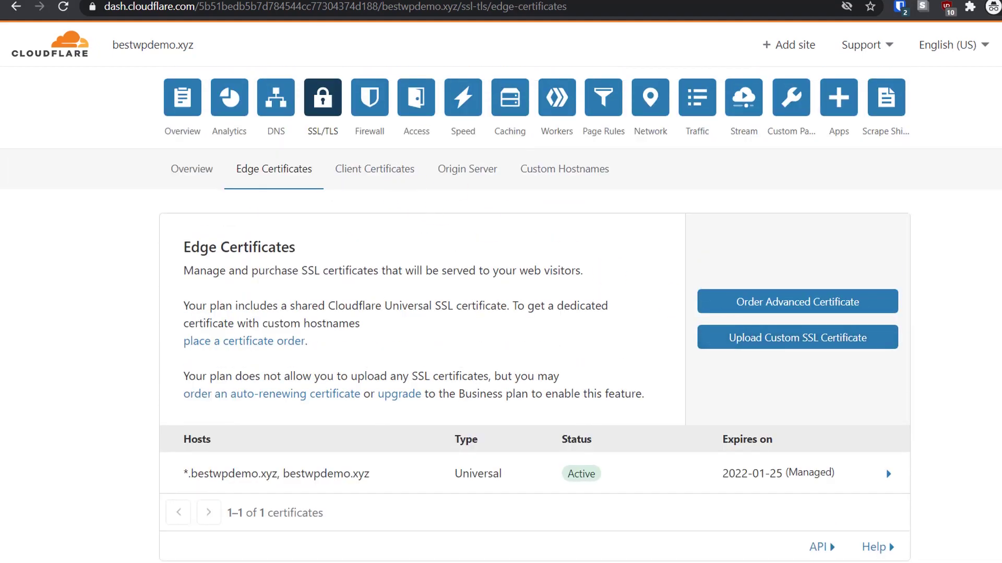
left_click(290, 3)
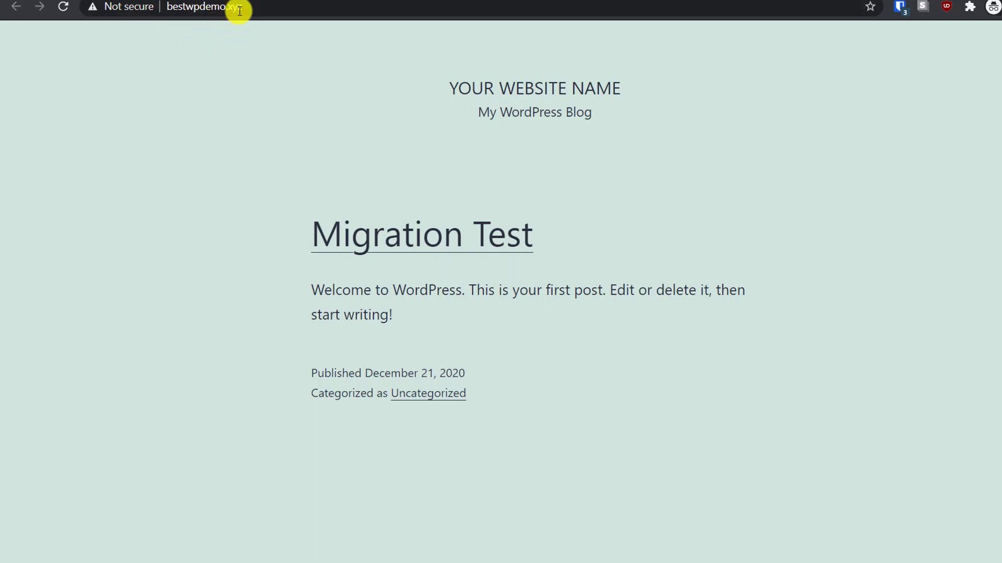
Check the site's Not secure connection status, reload it, and open the Migration Test post
left_click(127, 11)
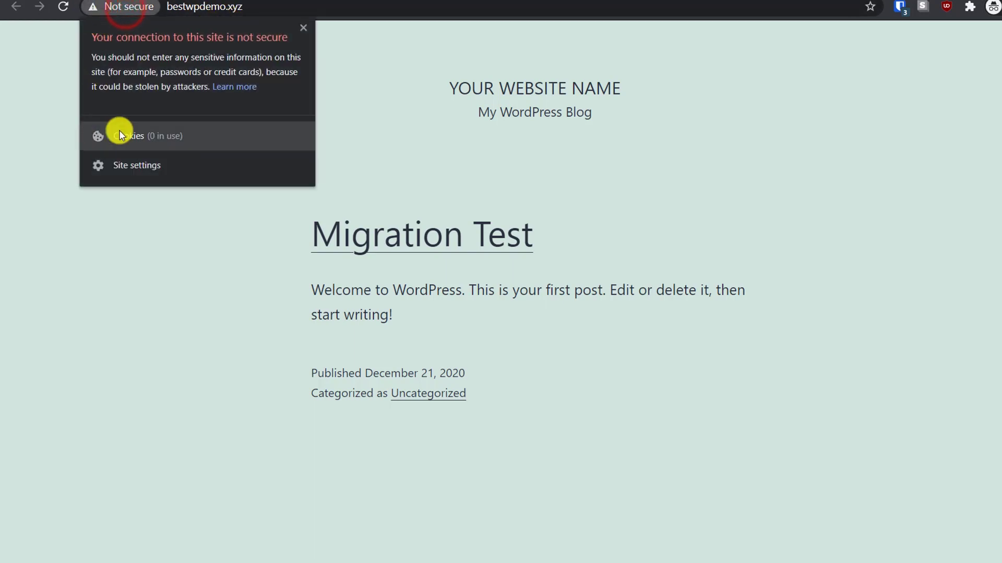
left_click(36, 130)
left_click(63, 9)
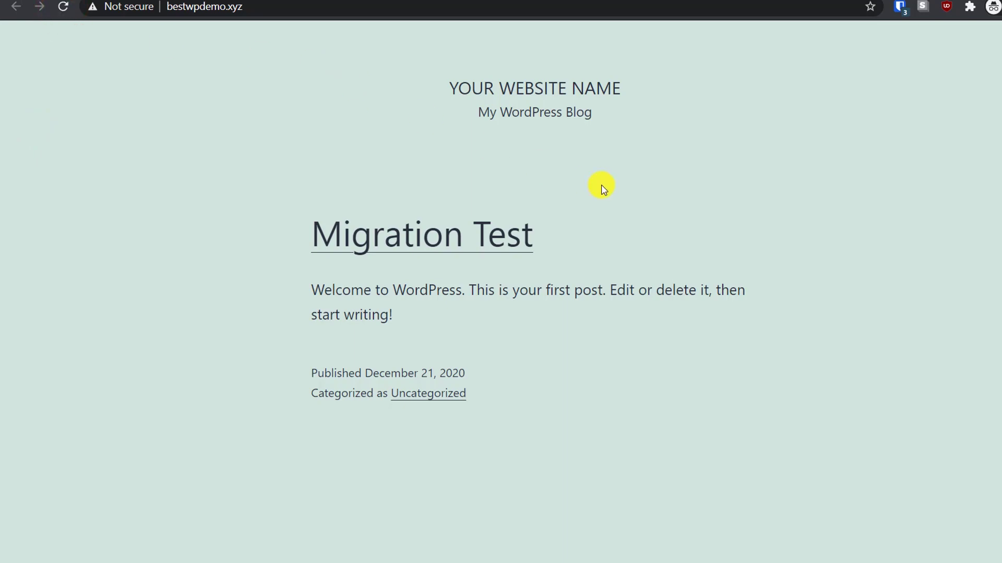
left_click(624, 165)
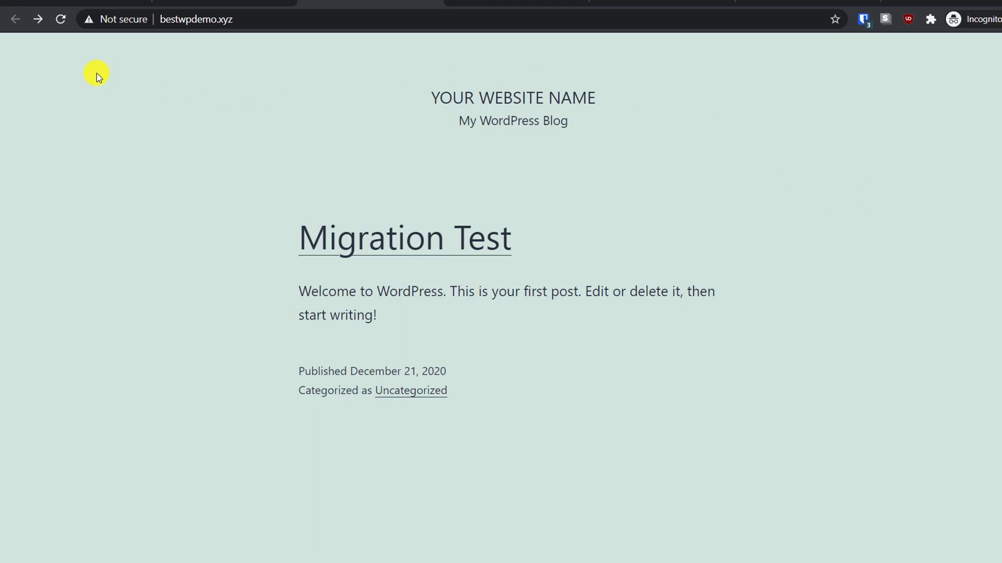
Reload bestwpdemo.xyz and inspect its valid Cloudflare-issued SSL certificate
left_click(61, 18)
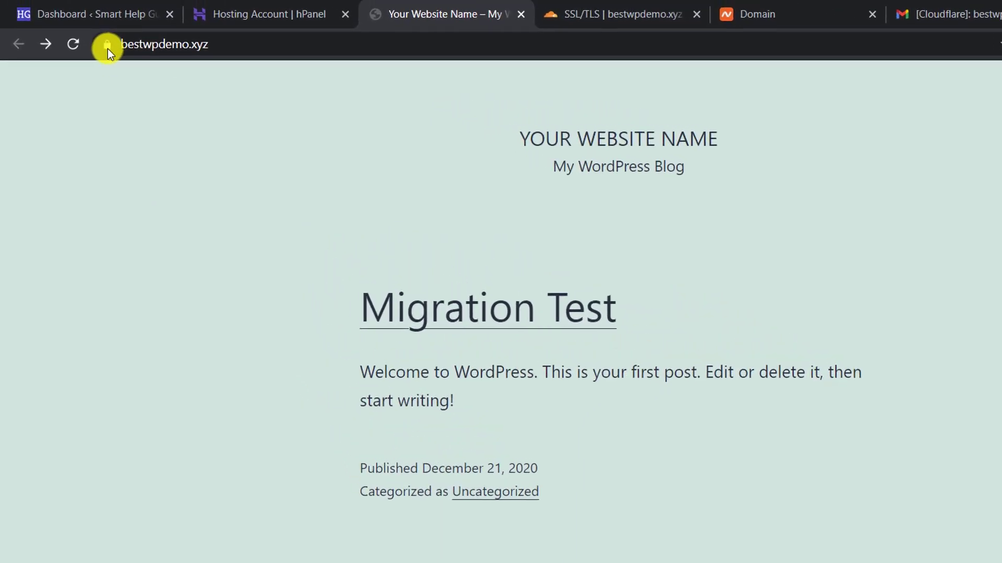
left_click(106, 45)
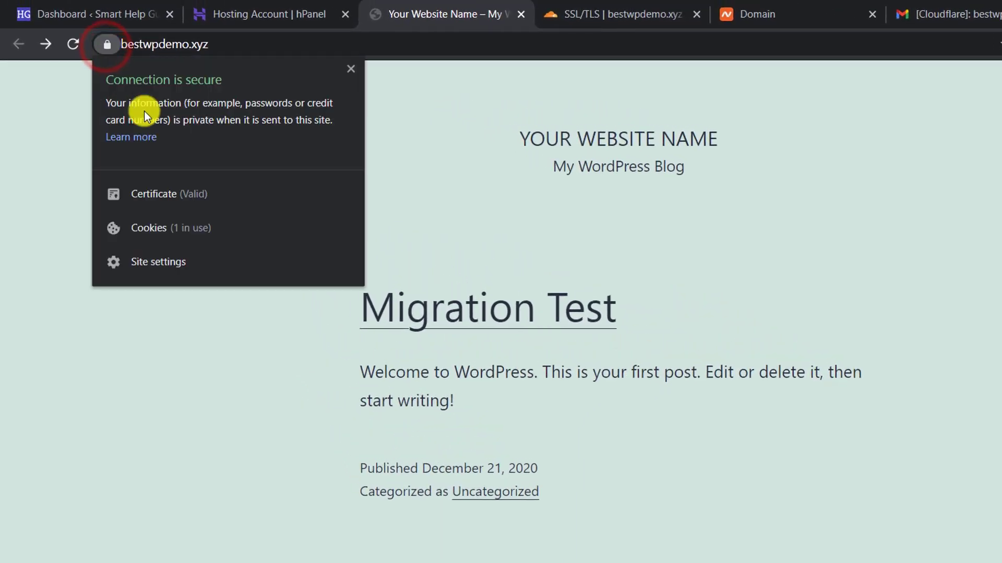
left_click(151, 204)
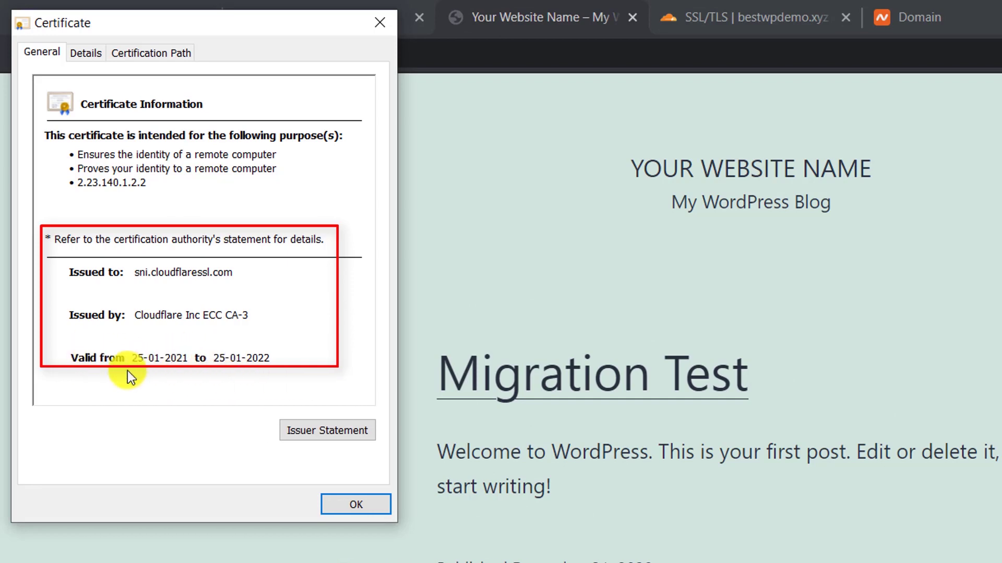
left_click(341, 506)
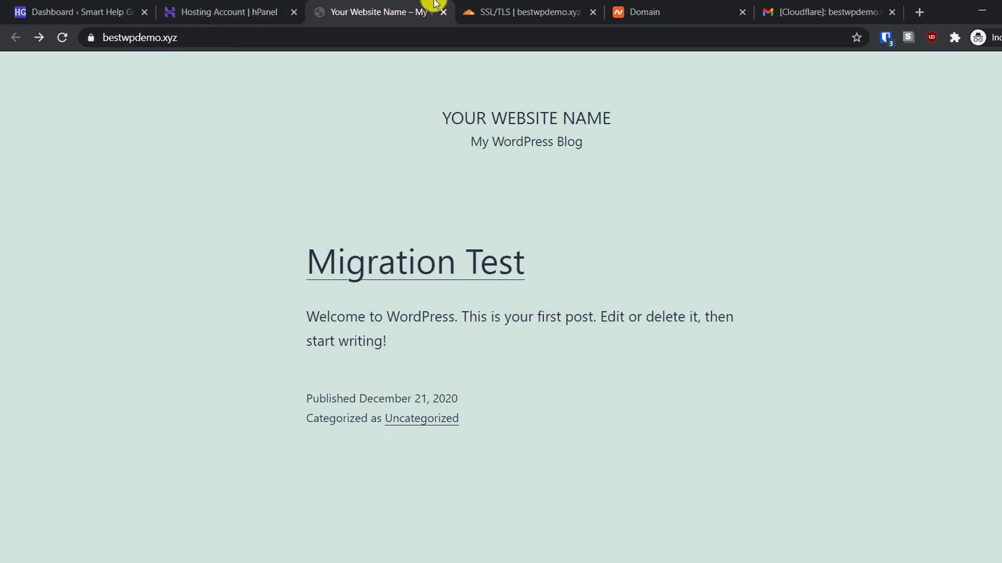
Go to SSL/TLS Origin Server in Cloudflare and start creating an origin certificate
left_click(525, 6)
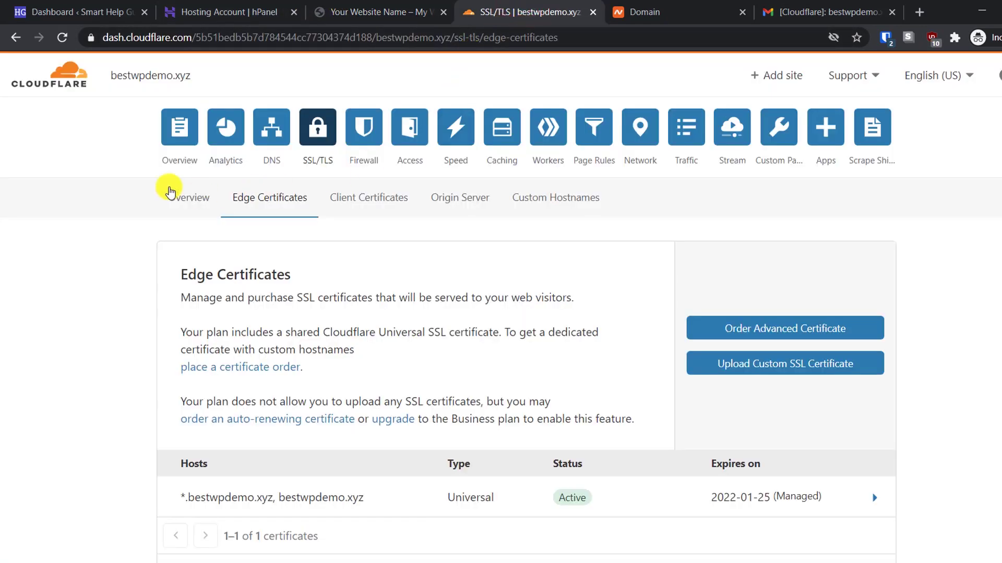
left_click(369, 197)
left_click(460, 197)
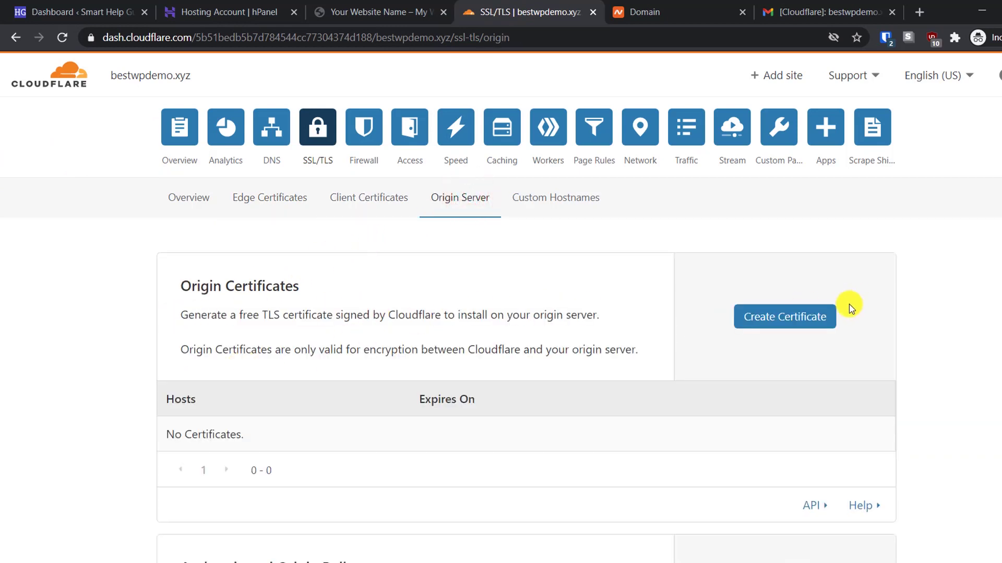
left_click(804, 313)
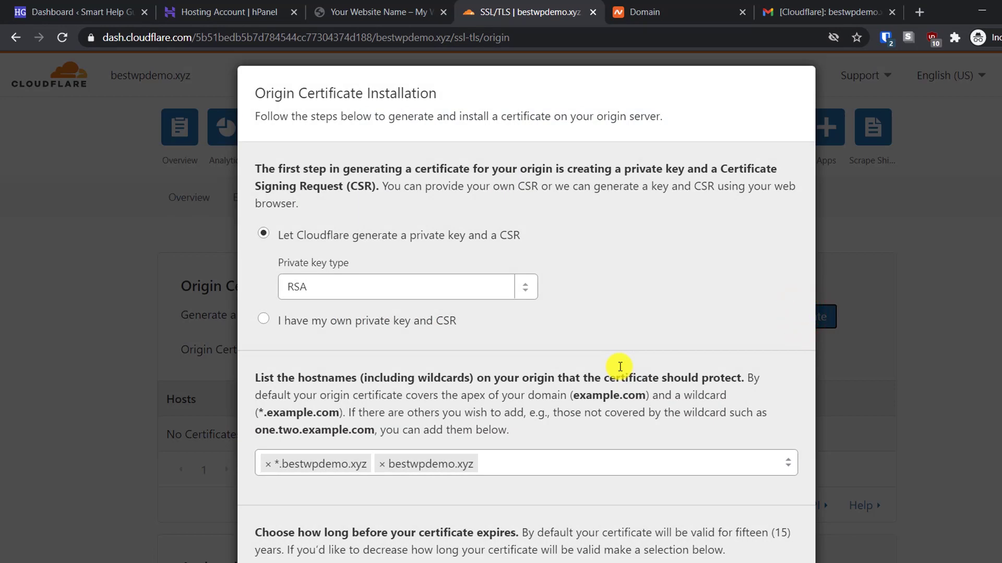
Keep the default hostnames, set validity to 1 year, and generate the certificate
scroll(619, 360, "down", 1)
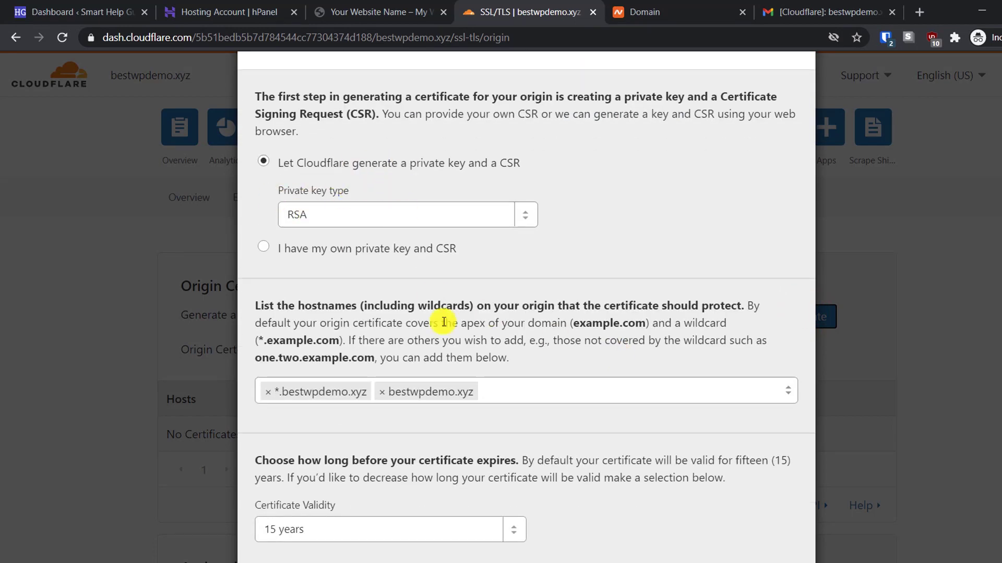
scroll(441, 322, "down", 1)
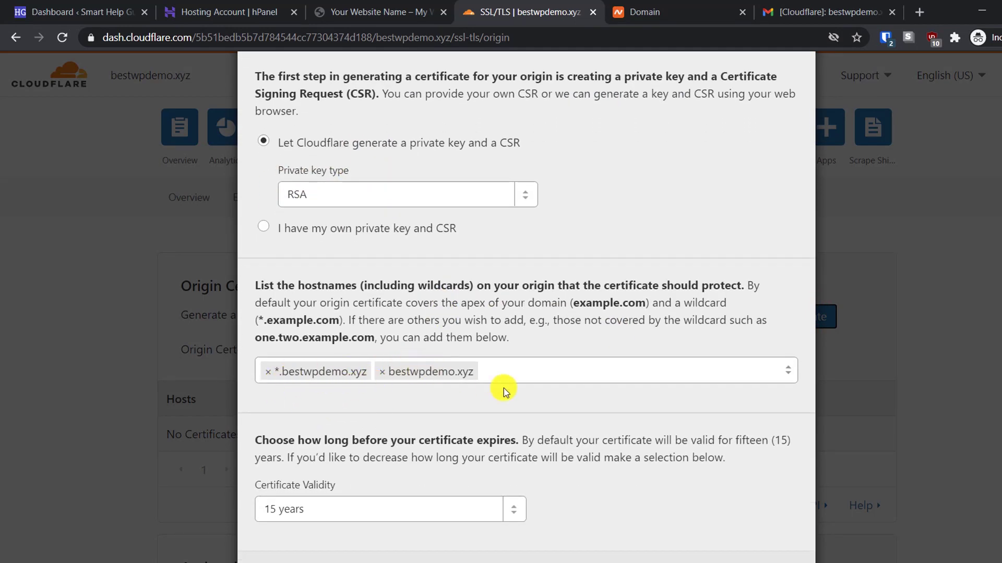
left_click(514, 369)
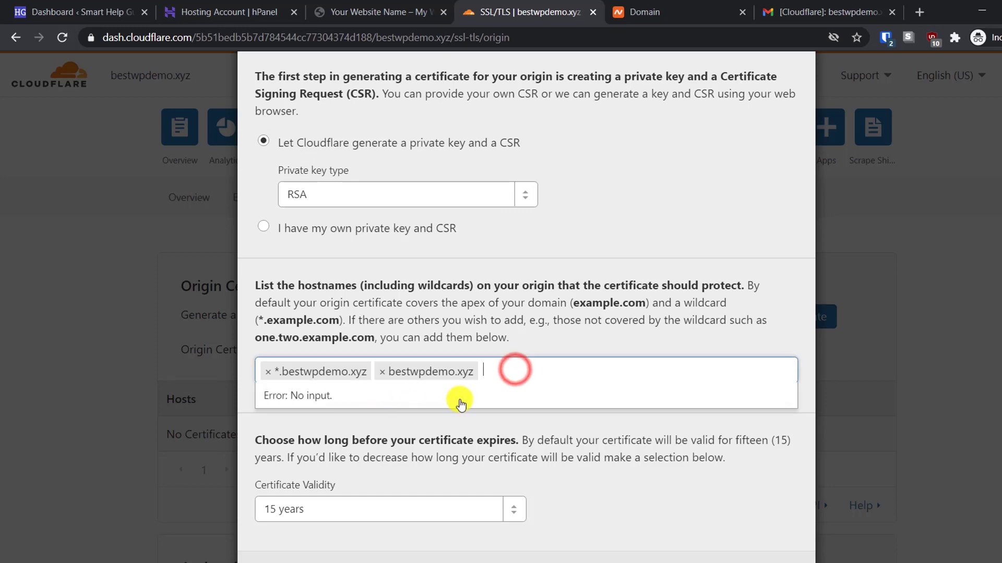
left_click(442, 431)
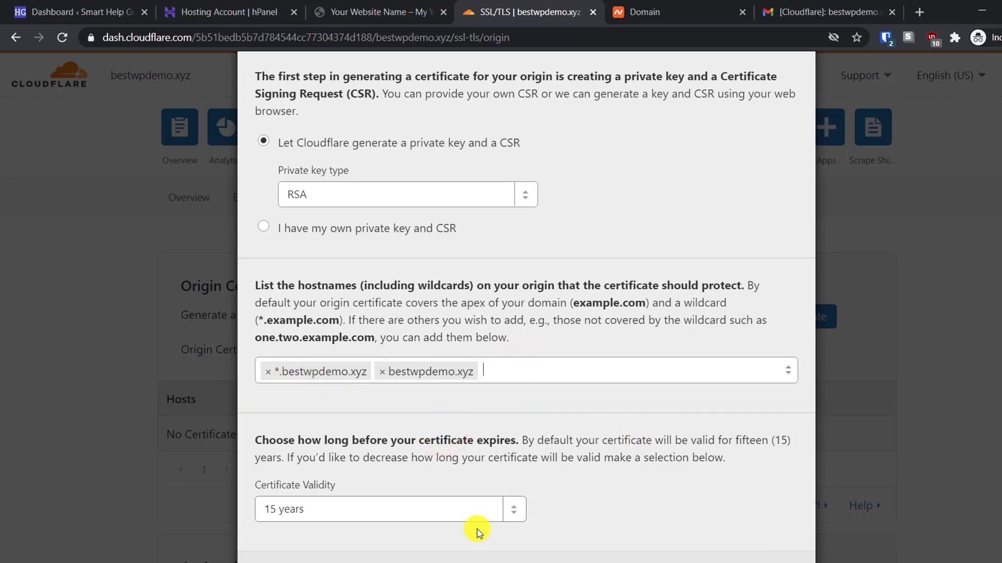
left_click(513, 509)
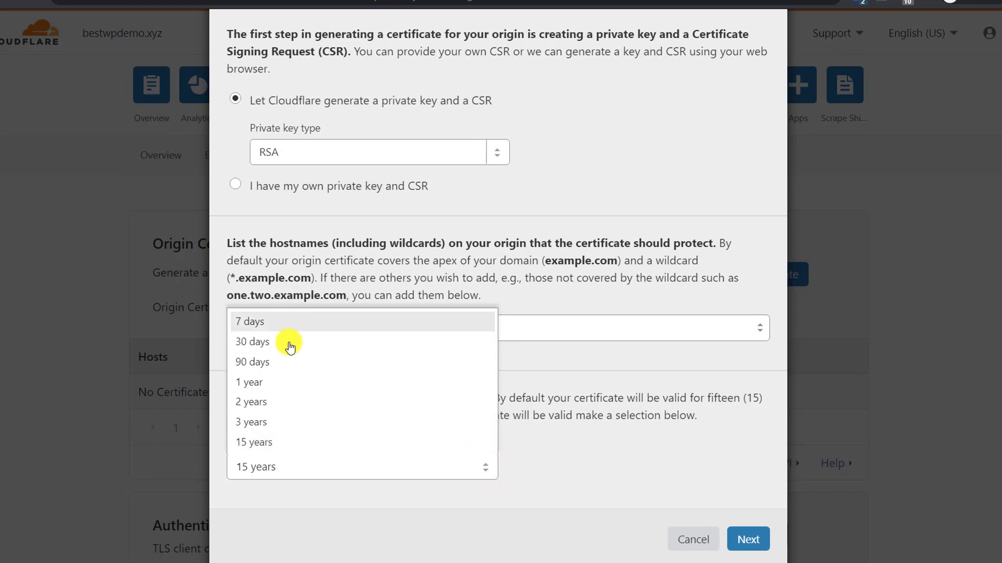
left_click(275, 384)
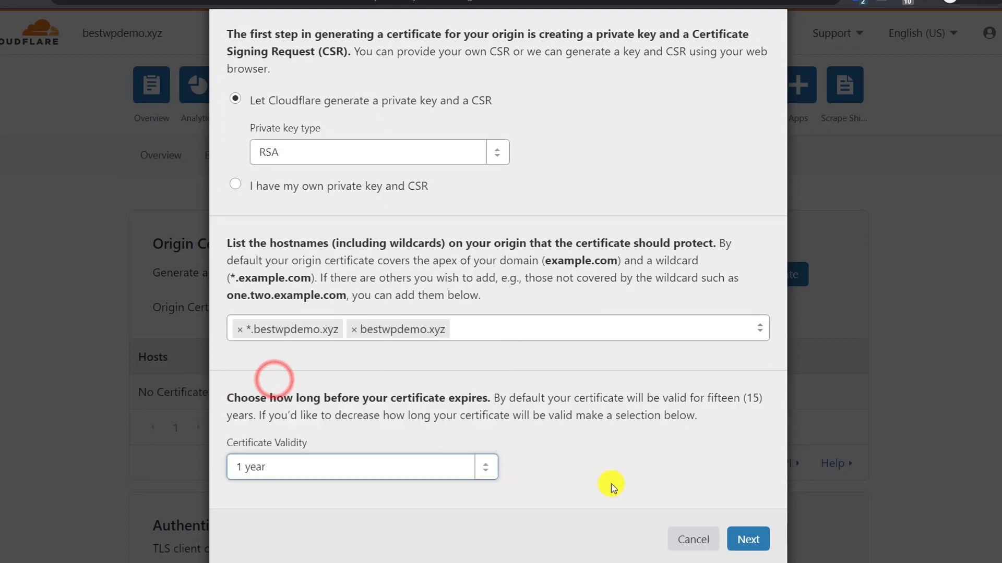
left_click(759, 541)
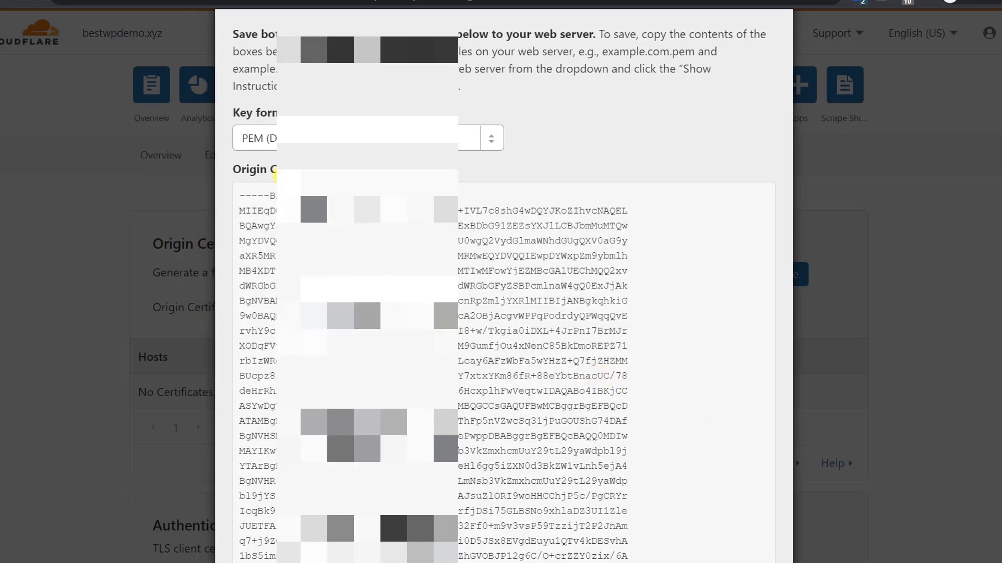
Select all of the generated Origin Certificate text in the Cloudflare dialog
scroll(420, 369, "down", 4)
scroll(420, 368, "down", 8)
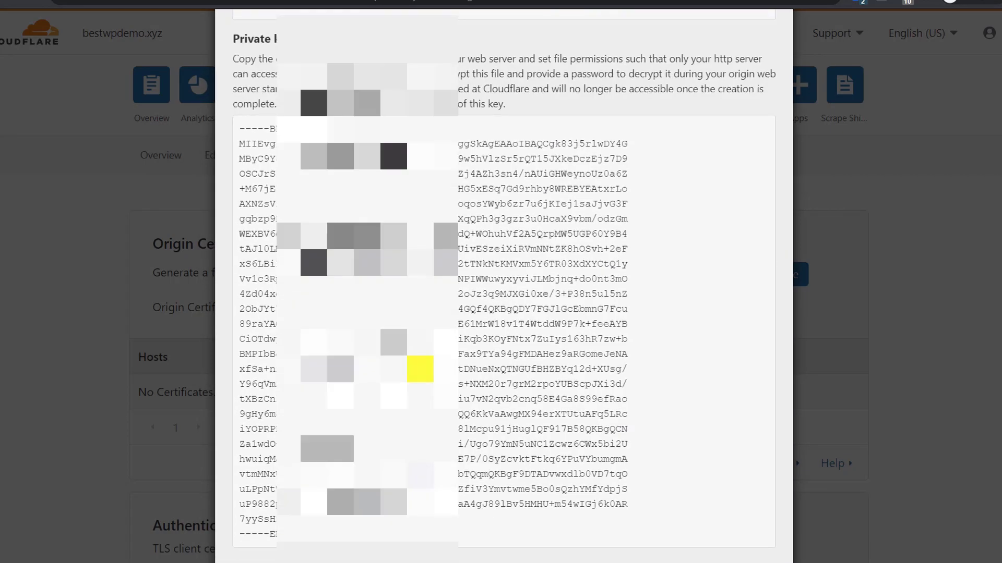
scroll(420, 369, "up", 8)
scroll(420, 369, "up", 6)
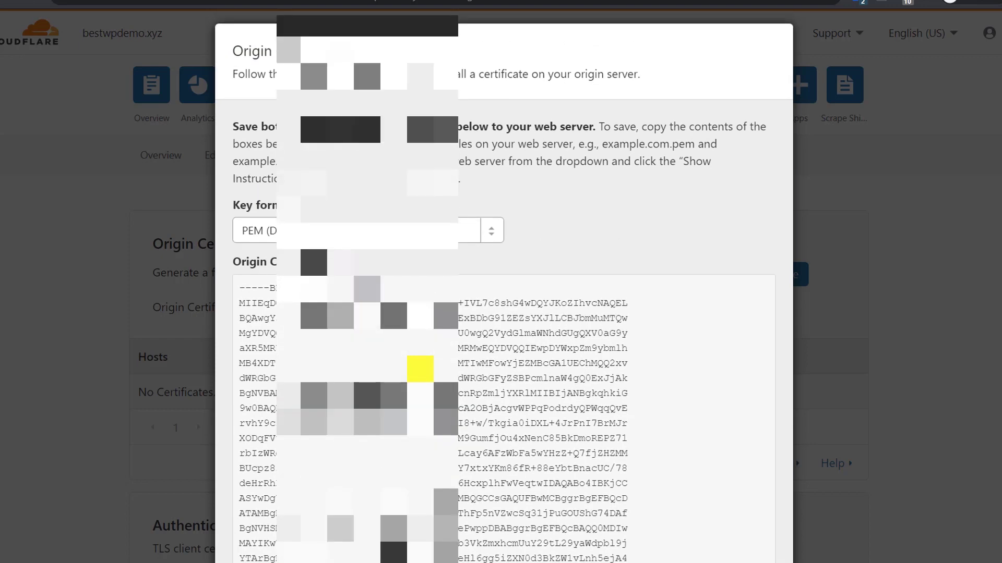
scroll(420, 368, "down", 4)
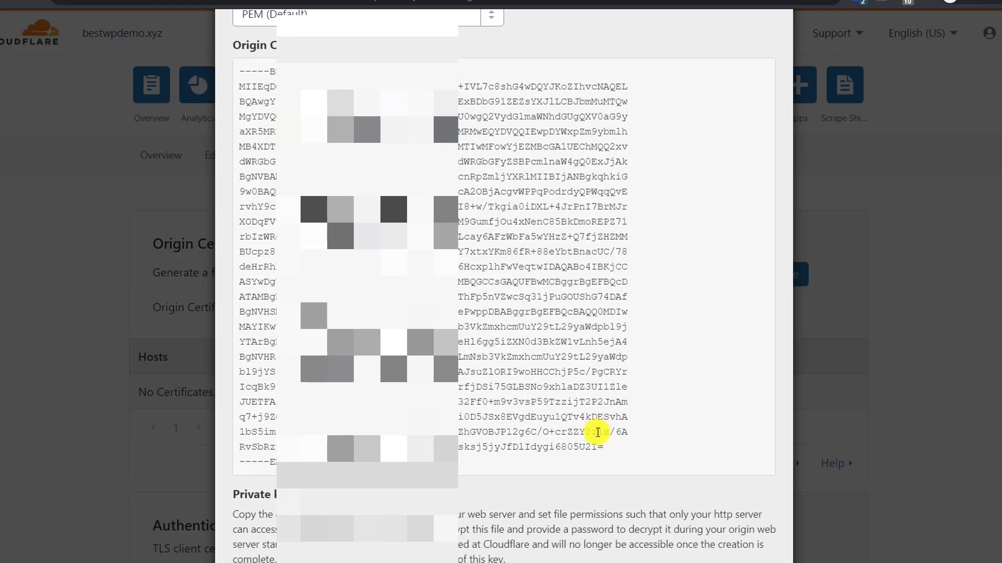
left_click_drag(365, 469, 256, 67)
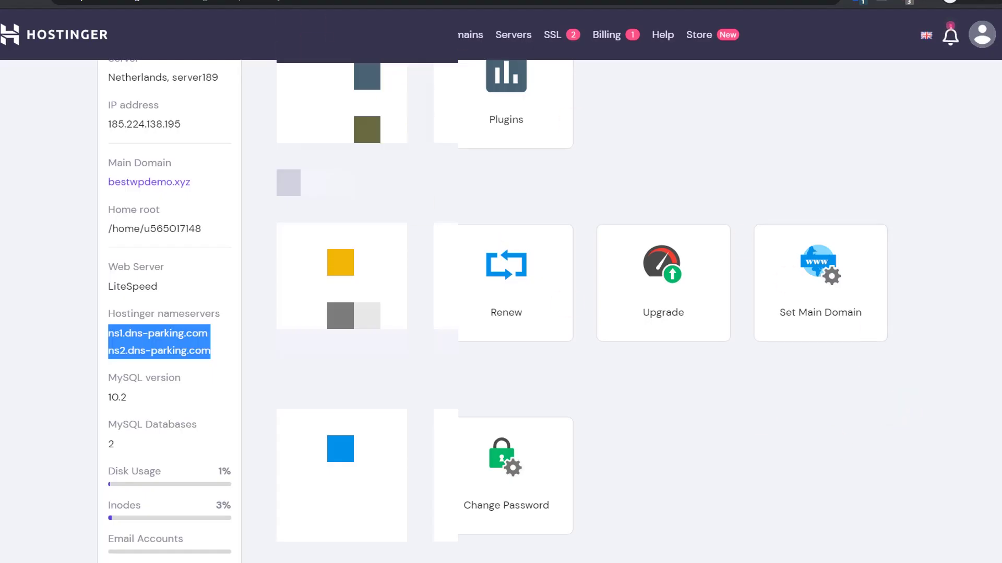
Open hPanel's SSL settings and paste the origin certificate into the Certificate (CRT) field
scroll(701, 258, "down", 5)
scroll(704, 269, "down", 15)
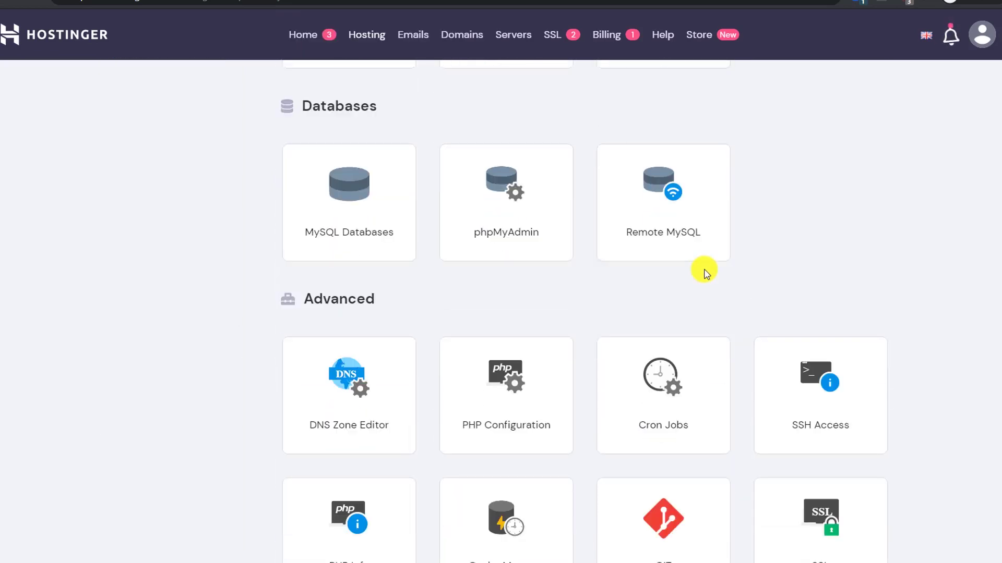
left_click(820, 328)
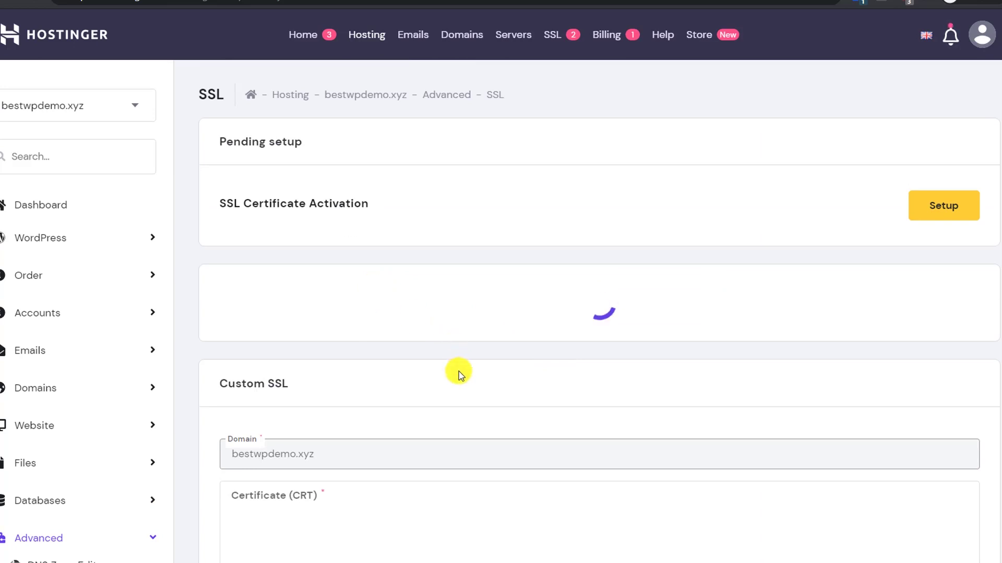
scroll(459, 308, "down", 3)
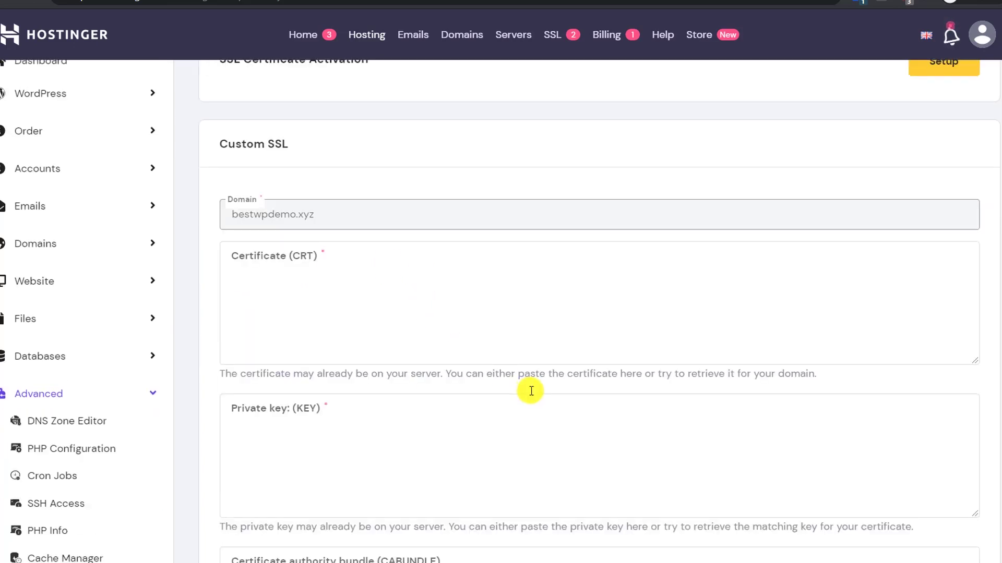
scroll(532, 391, "down", 3)
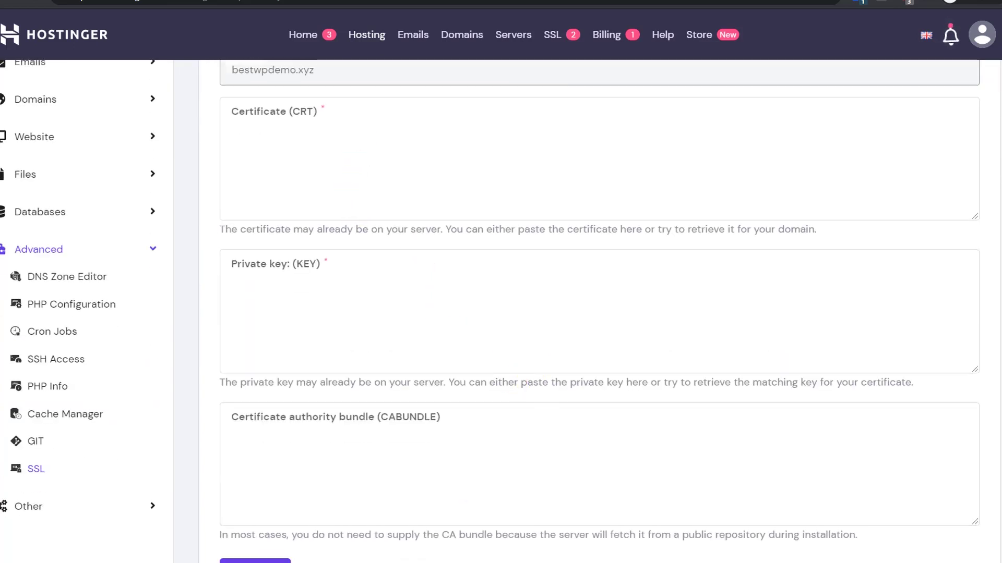
key("ctrl+Tab")
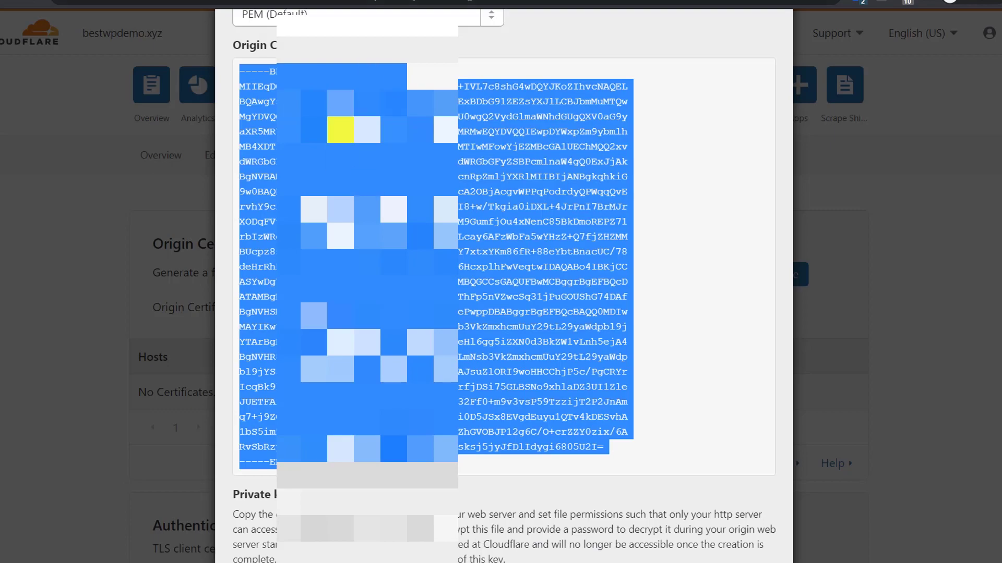
key("ctrl+shift+Tab")
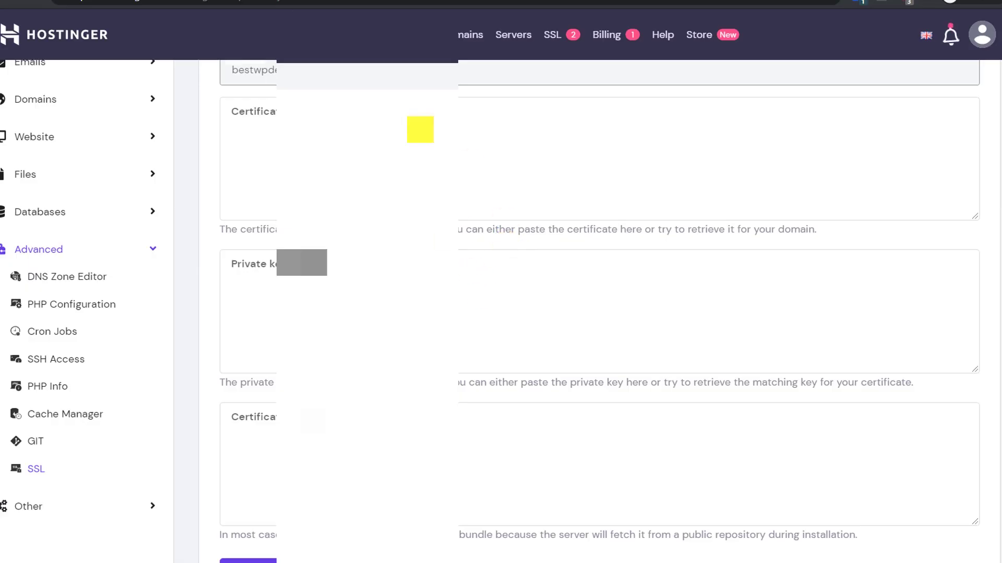
left_click(419, 128)
key("ctrl+v")
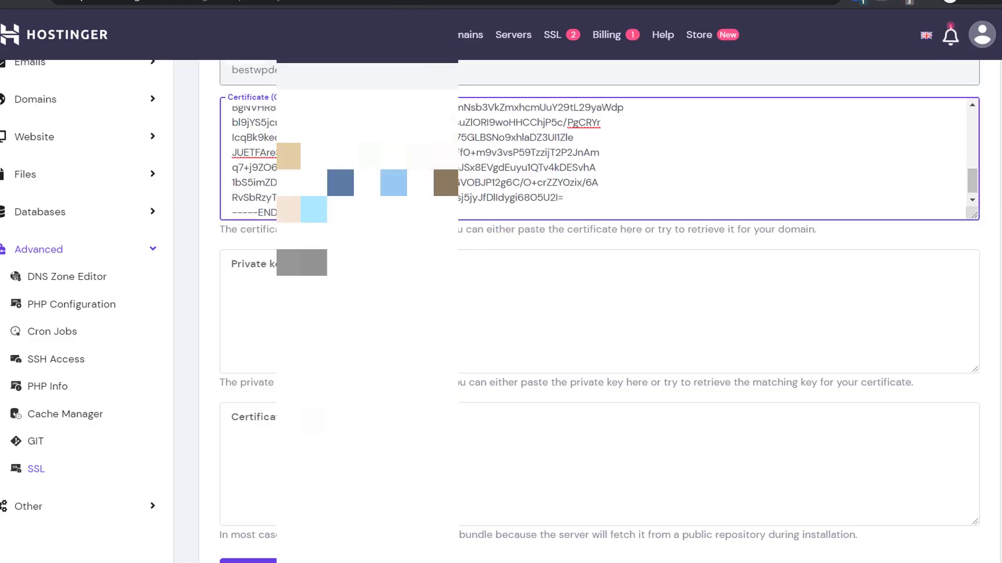
Copy the private key from Cloudflare and paste it into the Private key (KEY) field
key("ctrl+Tab")
scroll(504, 261, "down", 12)
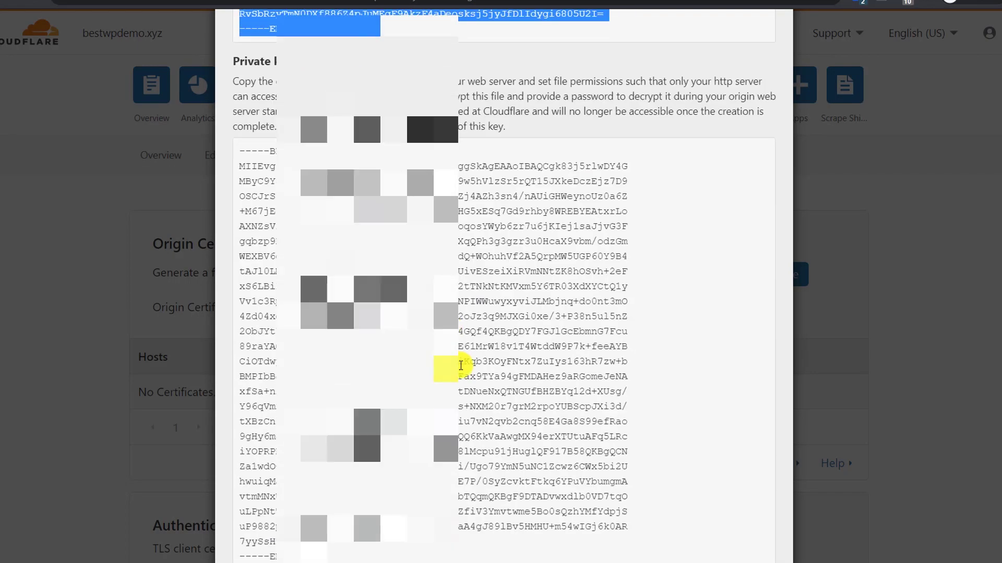
left_click_drag(392, 342, 222, 459)
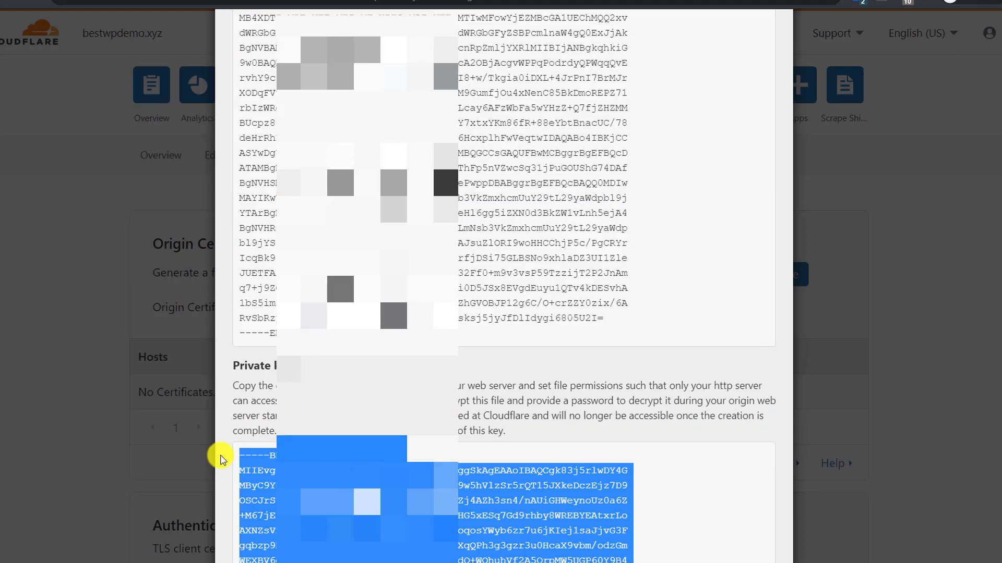
key("ctrl+c")
key("ctrl+Tab")
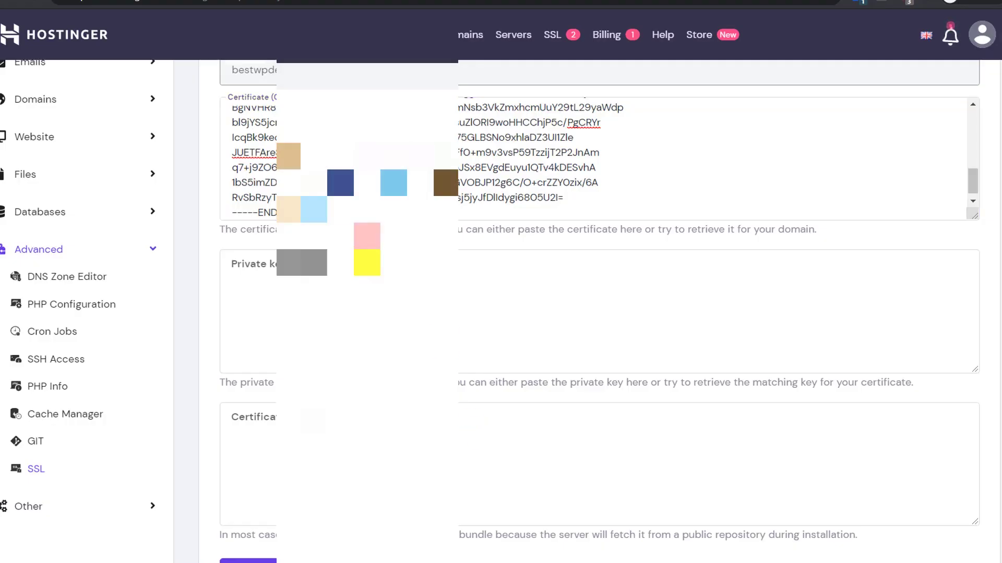
left_click(543, 358)
key("ctrl+v")
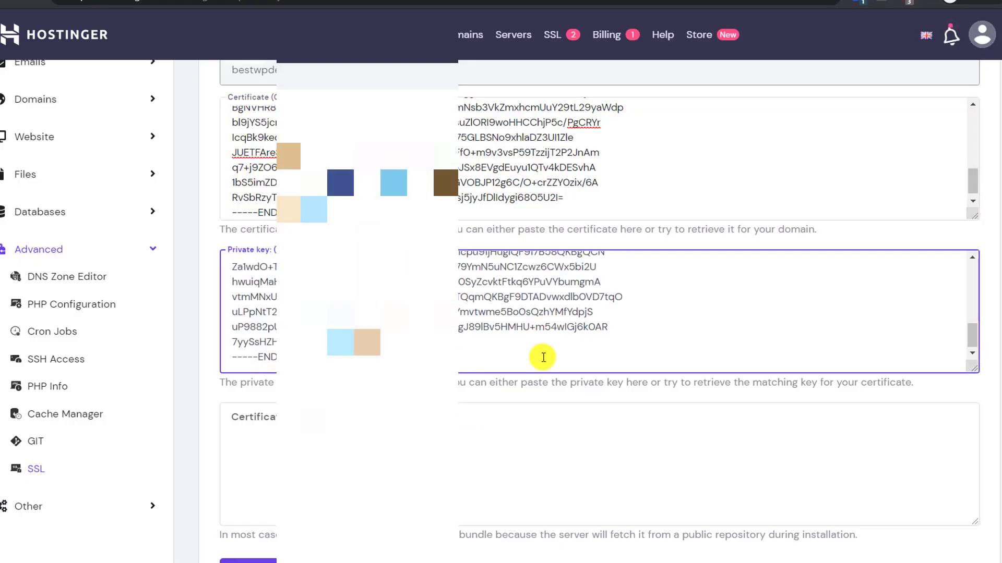
Install the custom SSL certificate for bestwpdemo.xyz
scroll(522, 417, "down", 1)
left_click(256, 524)
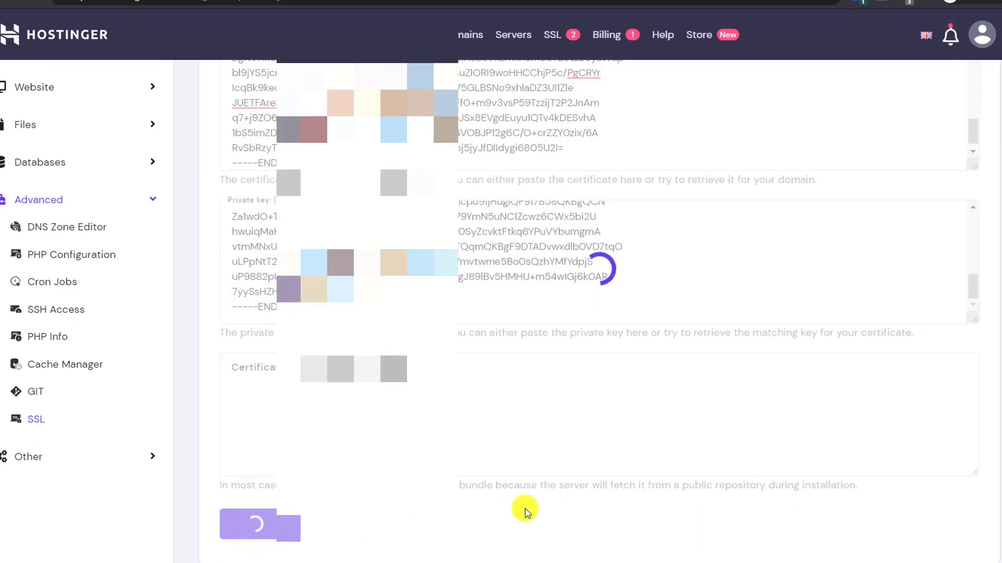
scroll(525, 511, "up", 2)
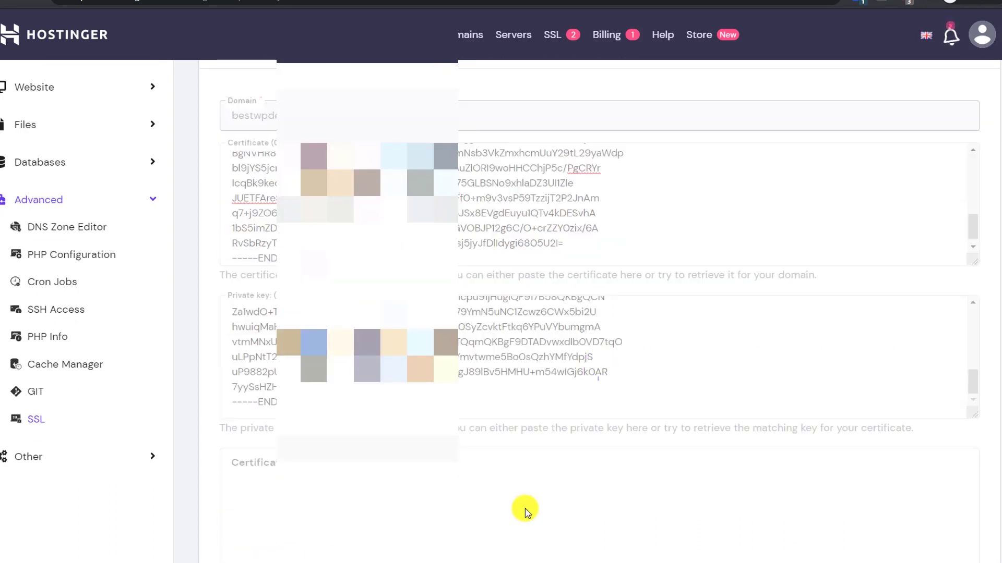
scroll(487, 458, "down", 2)
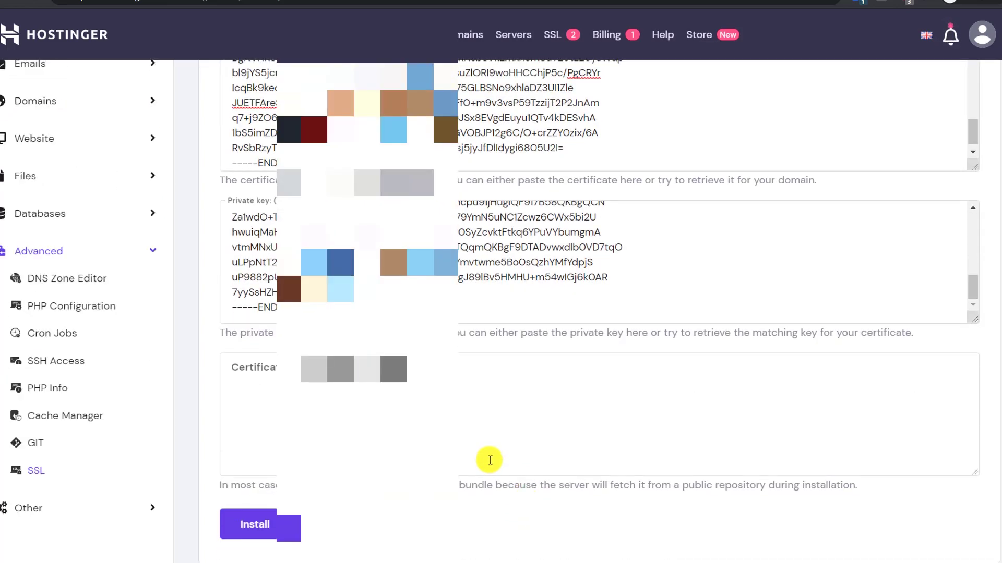
scroll(488, 458, "up", 8)
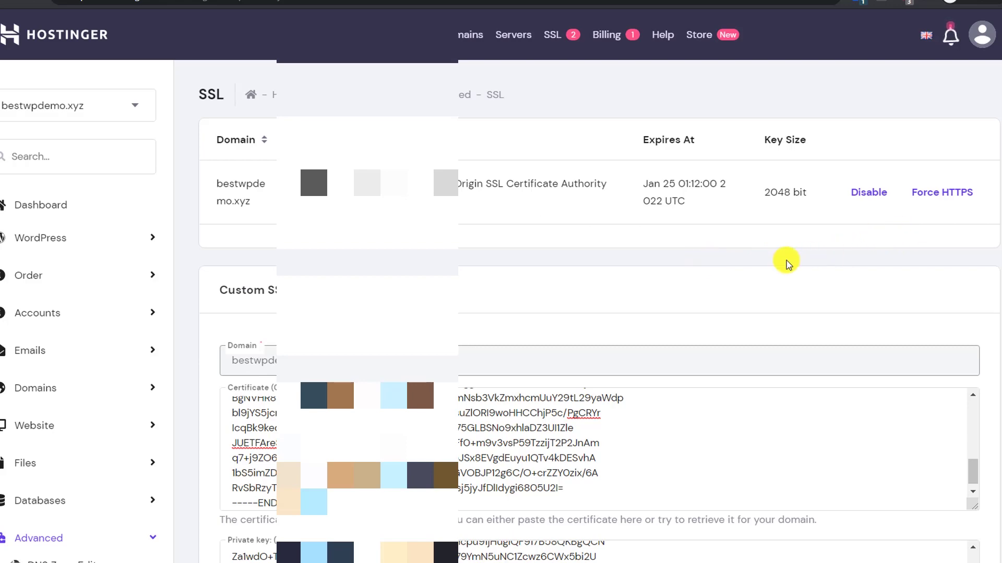
Close the origin certificate dialog and turn Authenticated Origin Pulls on
key("alt+Tab")
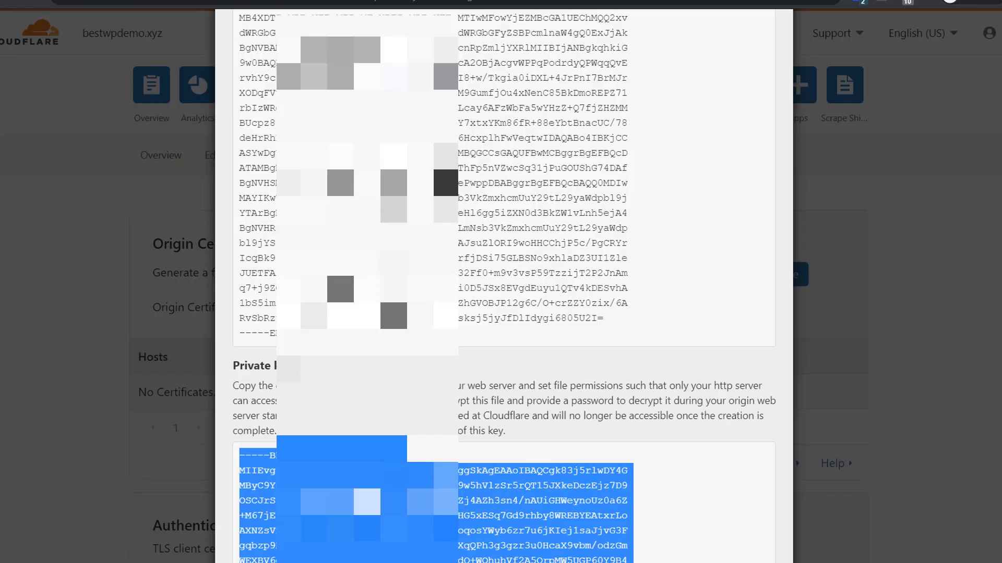
scroll(718, 373, "down", 7)
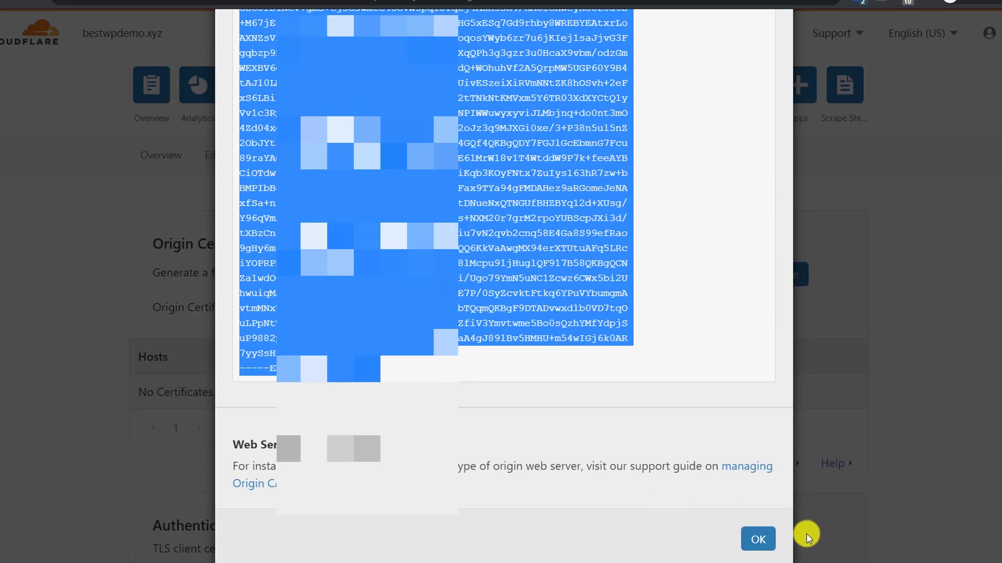
left_click(759, 539)
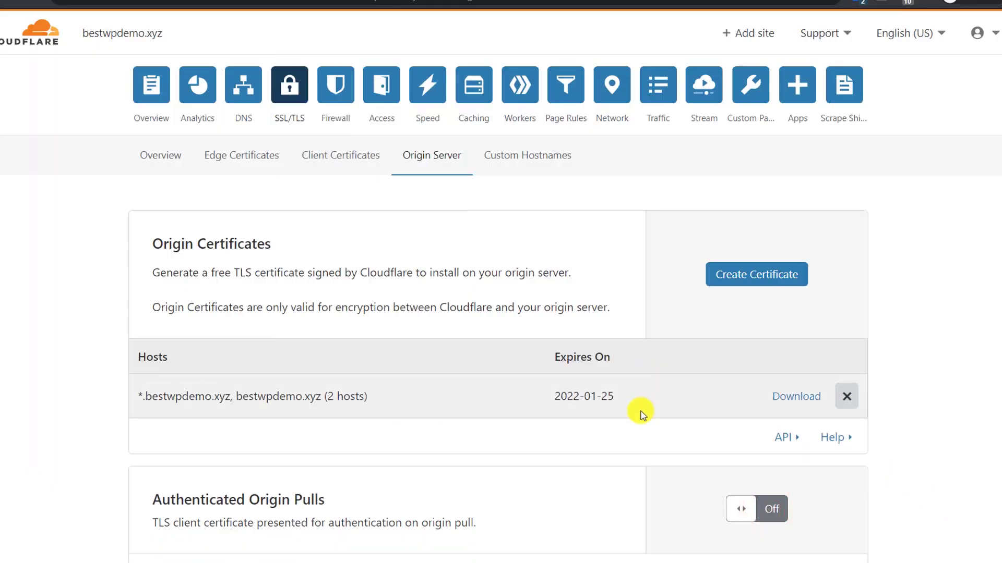
scroll(641, 415, "down", 3)
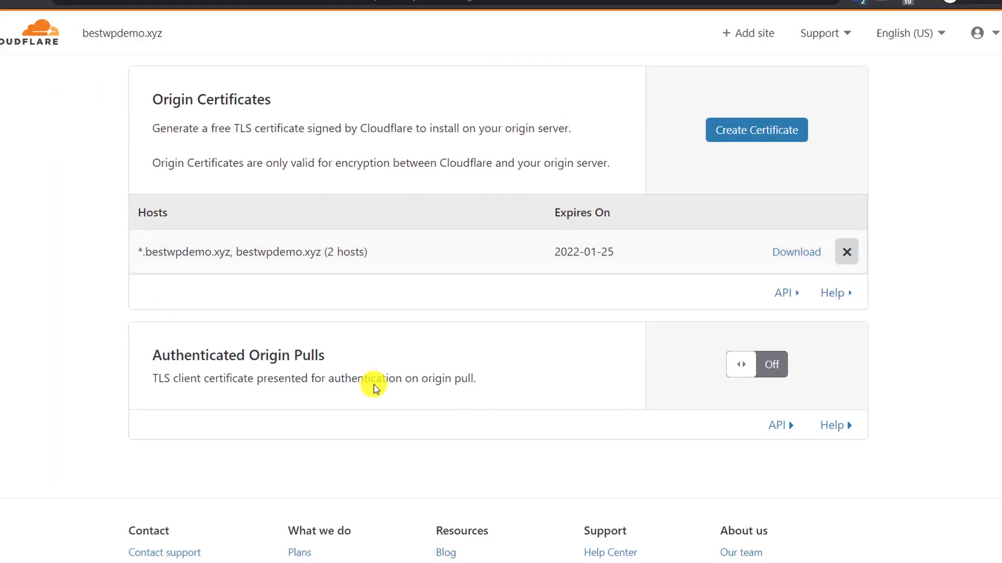
left_click(771, 364)
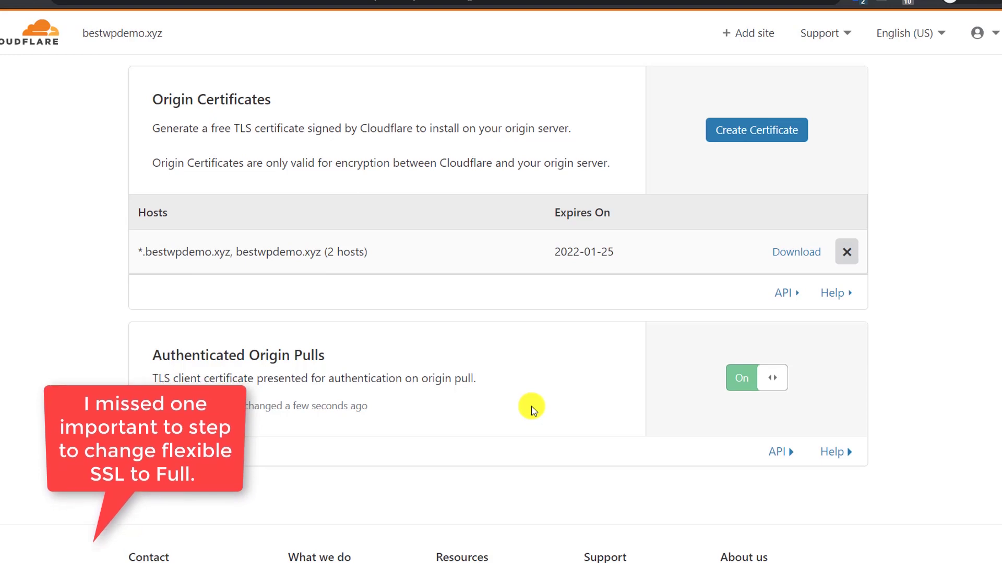
scroll(531, 411, "up", 3)
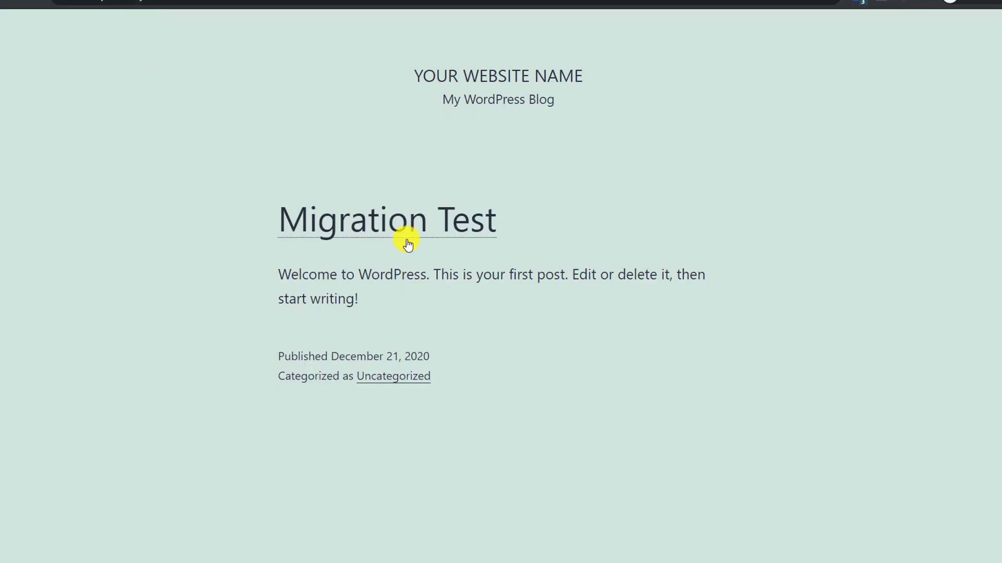
Open the Migration Test post, then load the site's /admin address
left_click(384, 219)
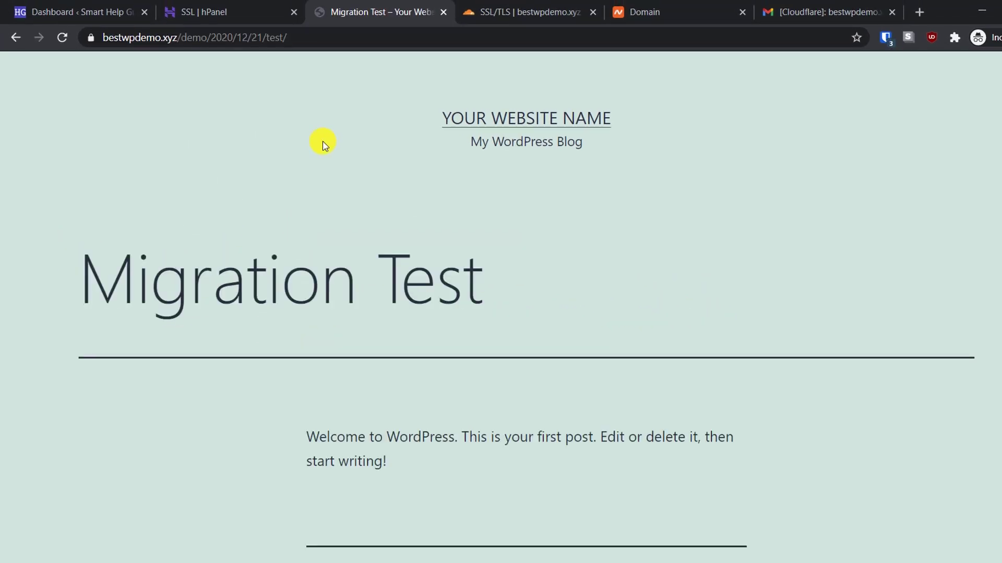
left_click_drag(212, 44, 425, 41)
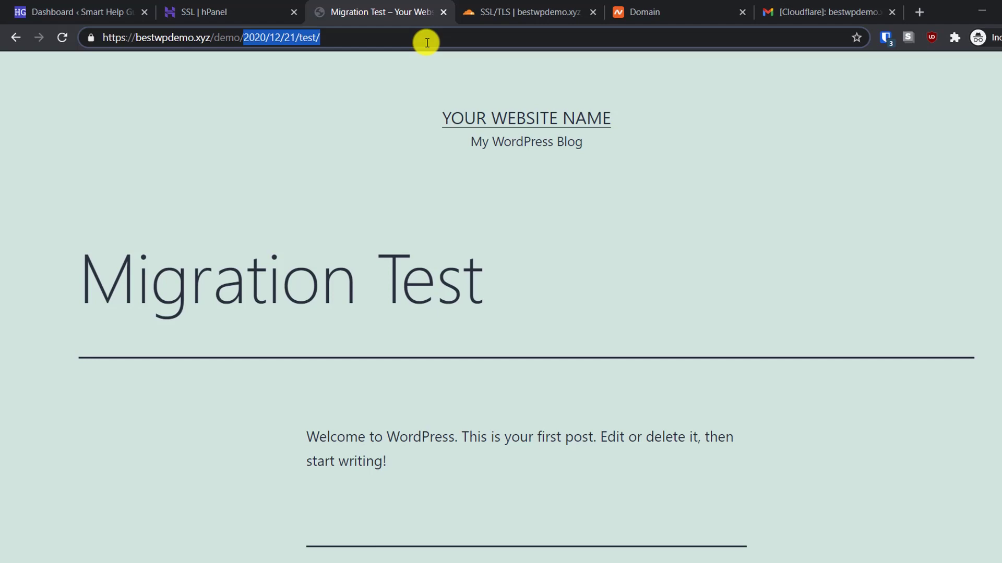
type("admin")
key("Return")
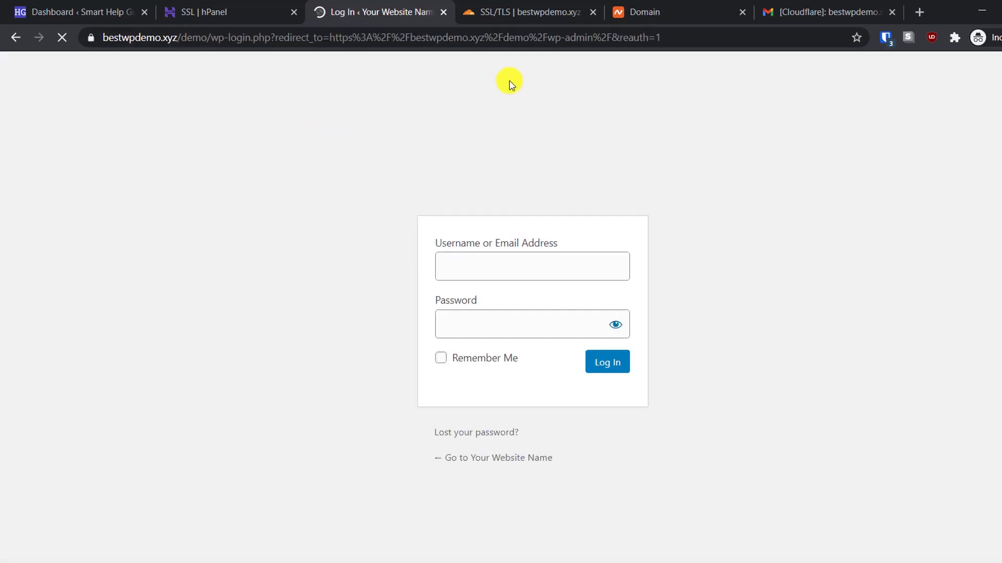
Log in to the WordPress admin with Bitwarden-autofilled credentials
left_click(887, 38)
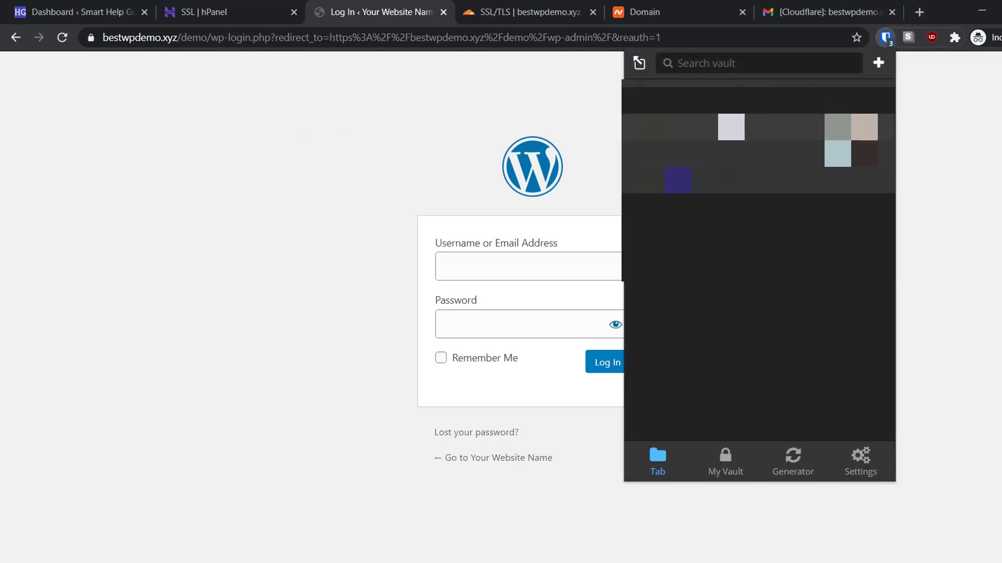
left_click(731, 126)
left_click(607, 362)
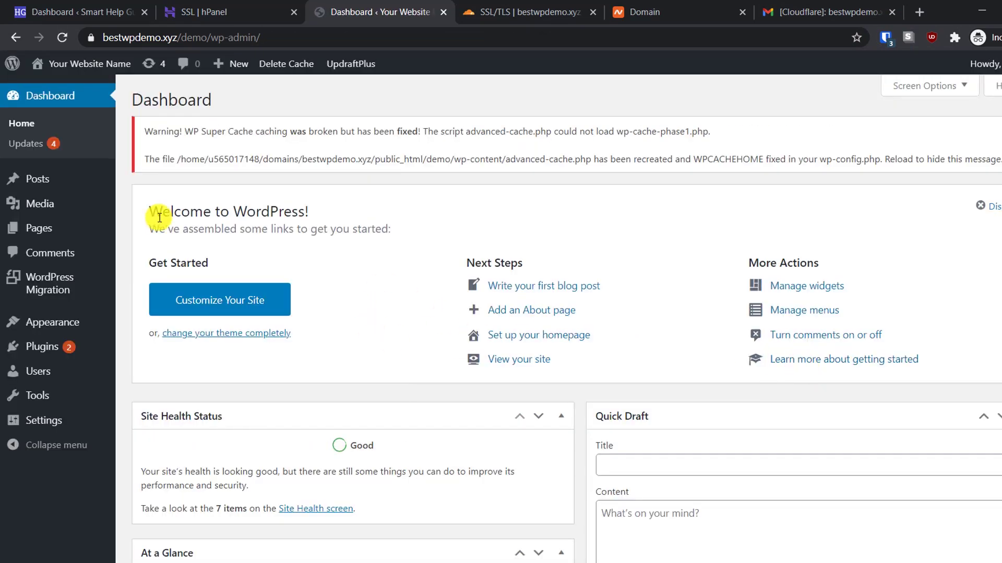
Search the plugin directory for 'force', then install and activate Really Simple SSL
mouse_move(66, 355)
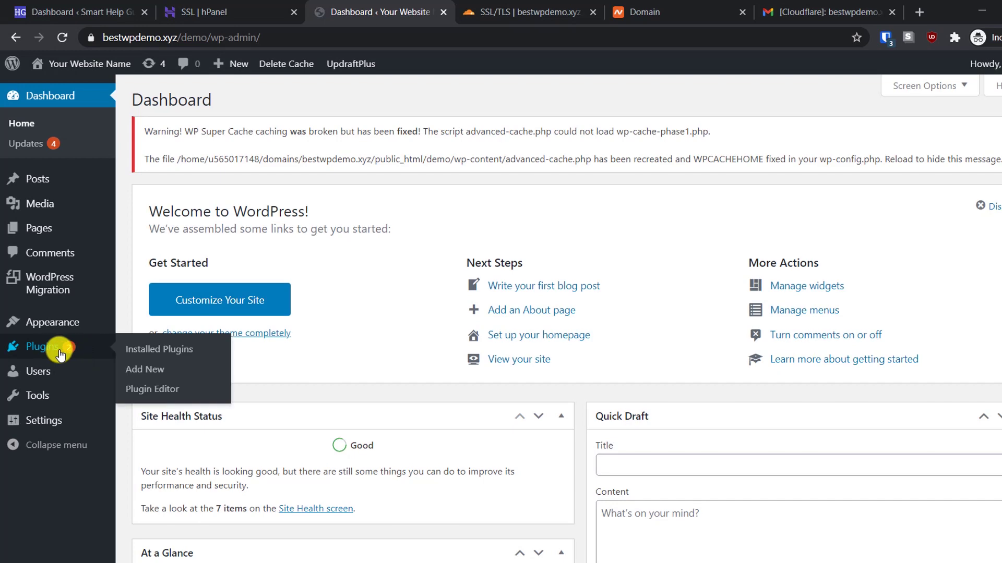
left_click(153, 364)
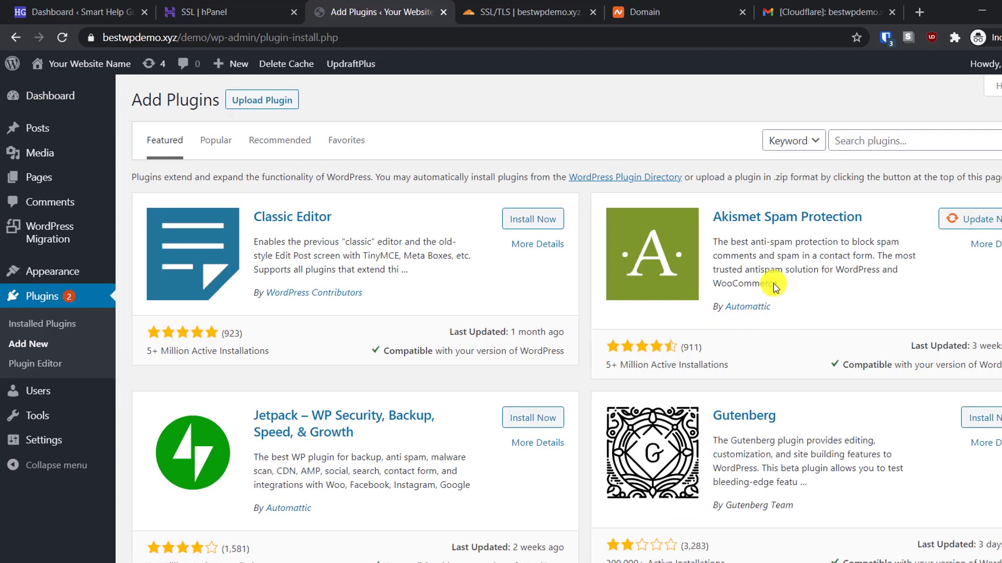
left_click(864, 141)
type("re")
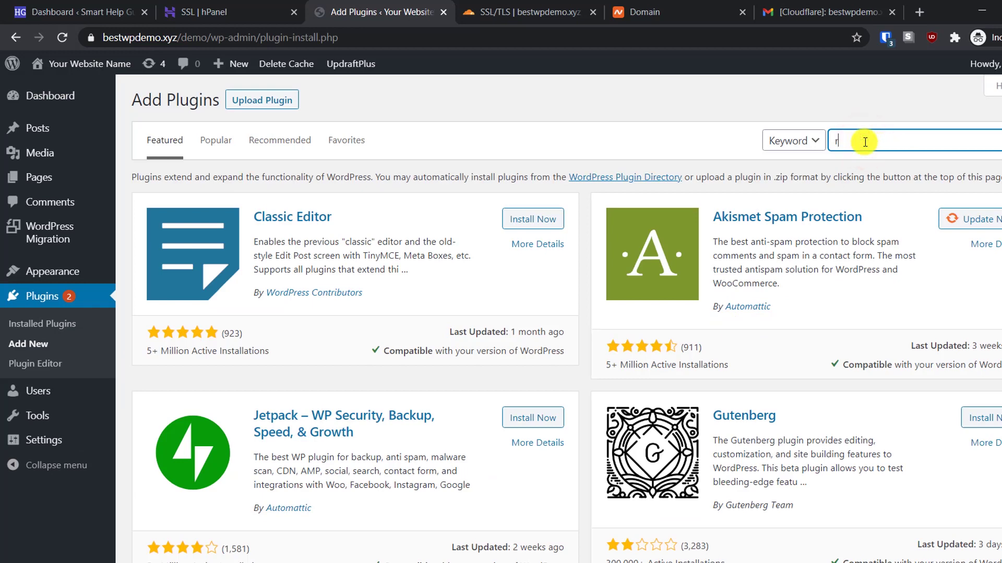
key("BackSpace")
key("BackSpace")
type("force ssl")
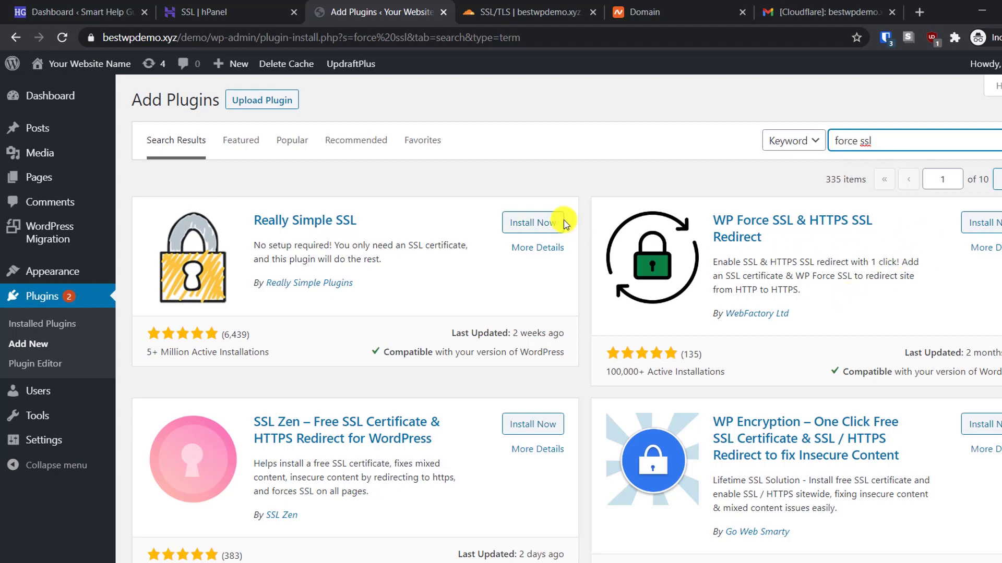
left_click(543, 222)
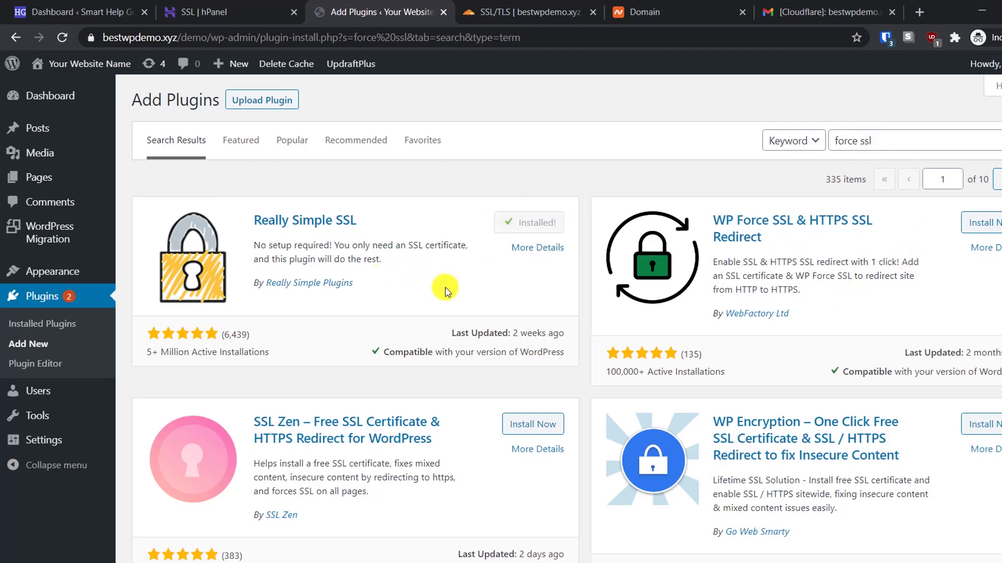
left_click(537, 222)
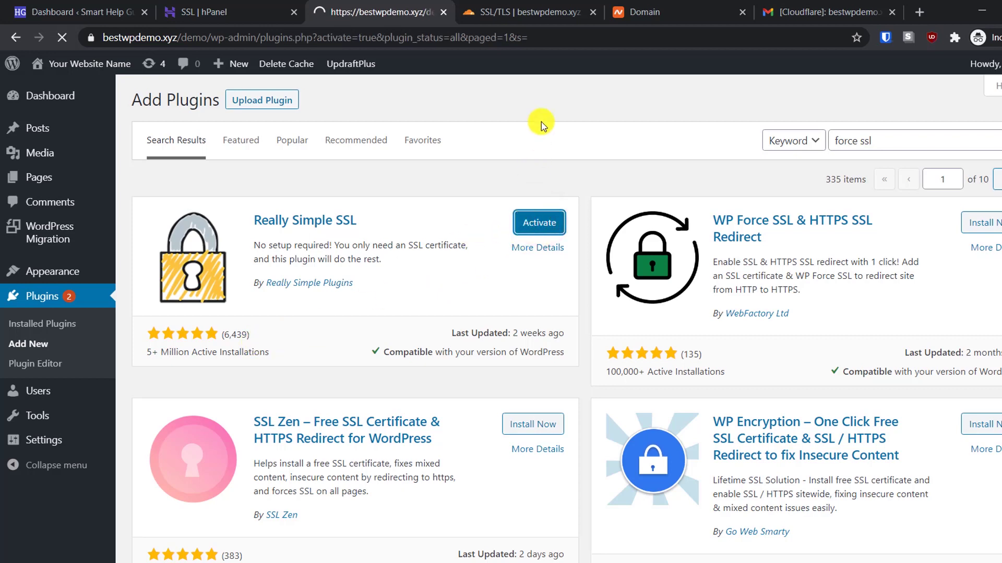
Open the Really Simple SSL settings page under Settings > SSL
scroll(508, 156, "down", 2)
scroll(505, 159, "down", 3)
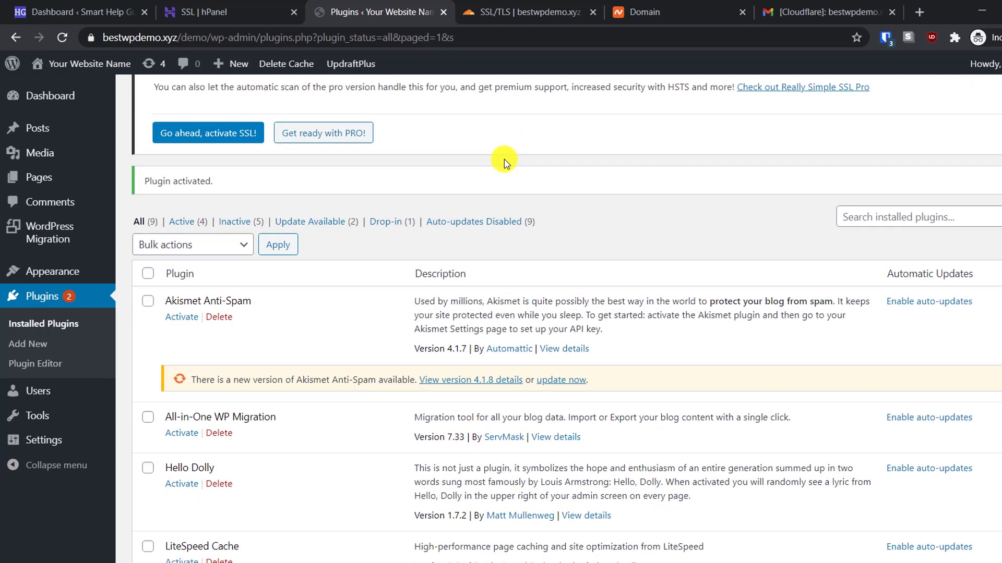
scroll(504, 158, "up", 5)
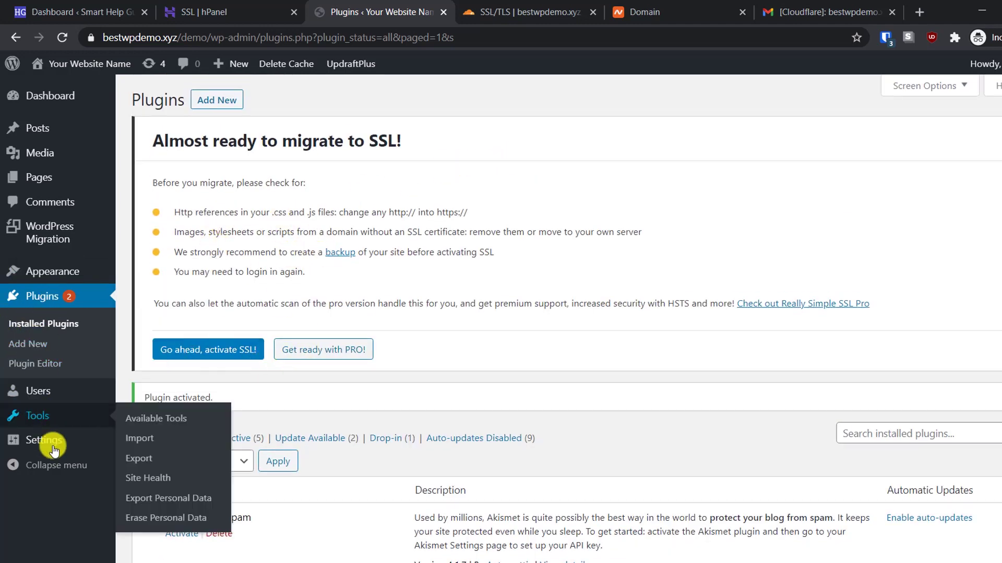
mouse_move(42, 440)
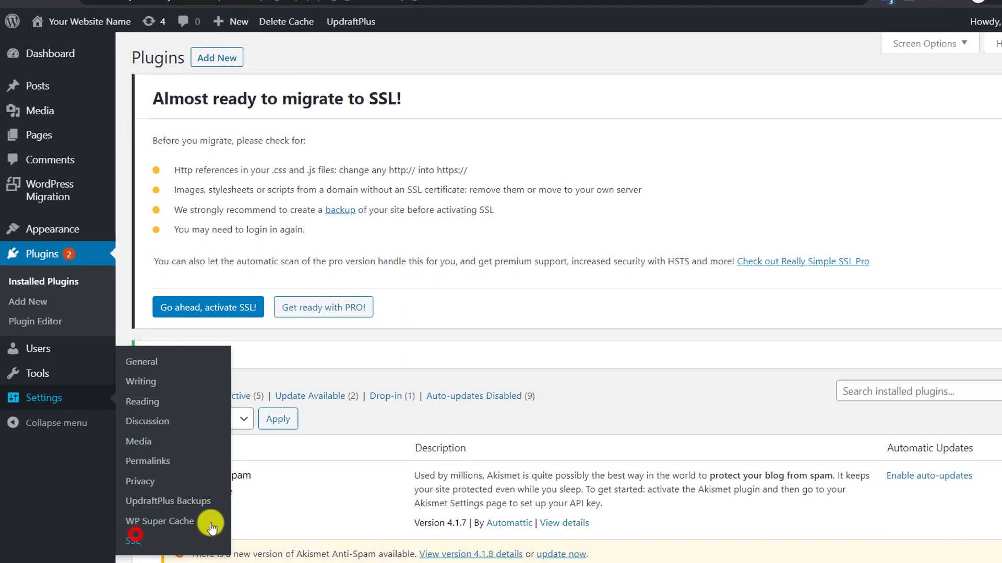
left_click(136, 538)
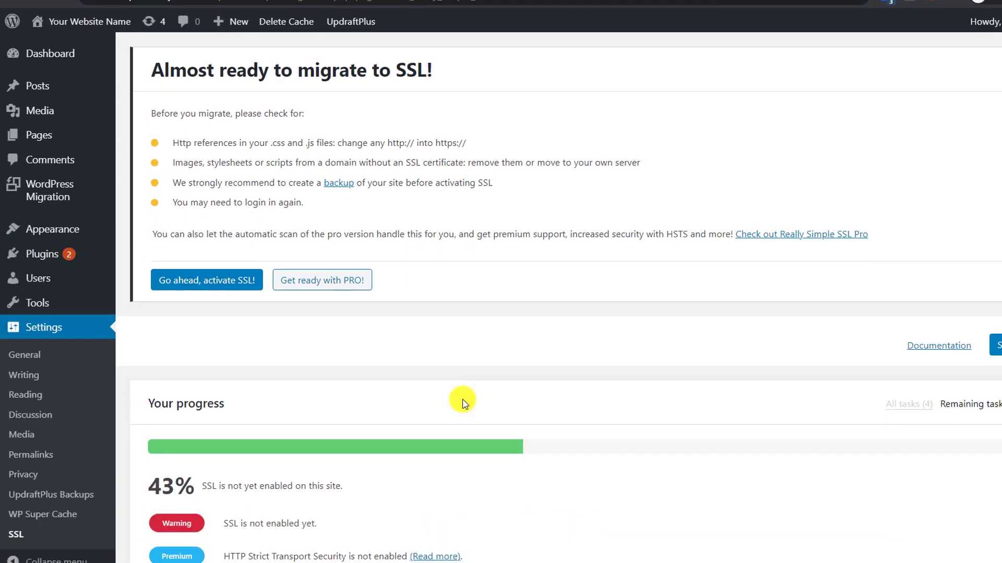
Activate SSL for the whole site and review the 301 redirect and mixed content fixer status
scroll(457, 397, "down", 4)
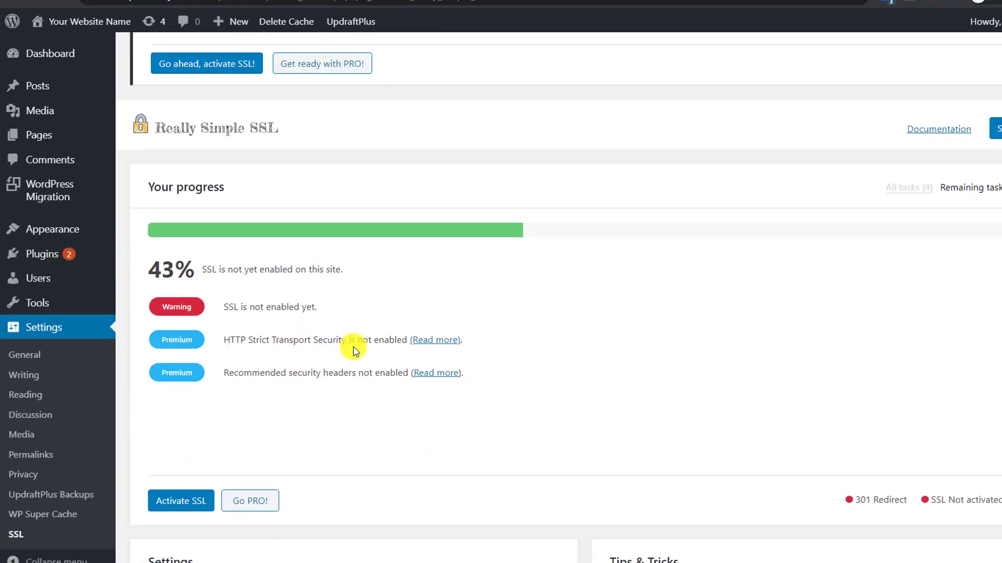
scroll(339, 354, "down", 3)
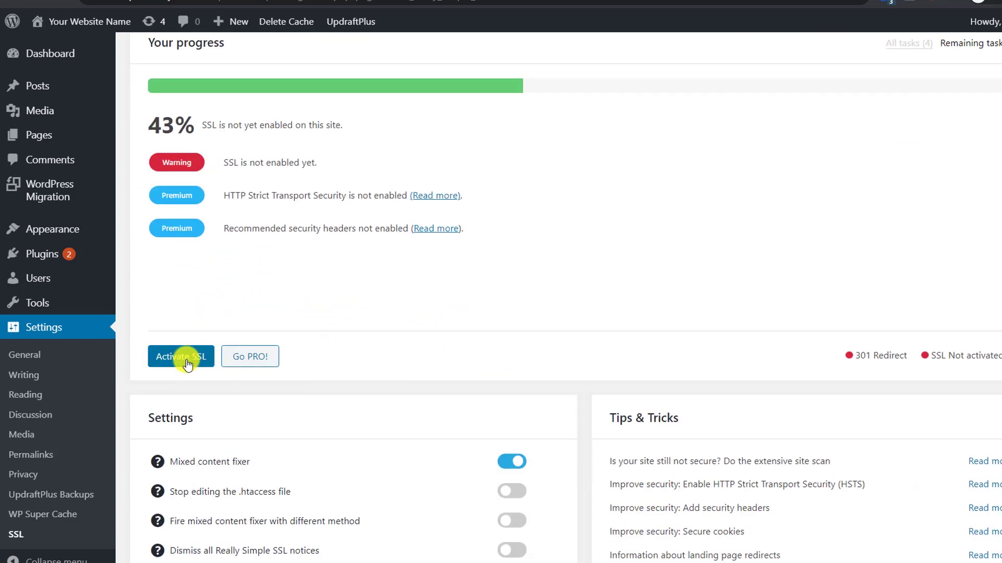
scroll(187, 364, "down", 3)
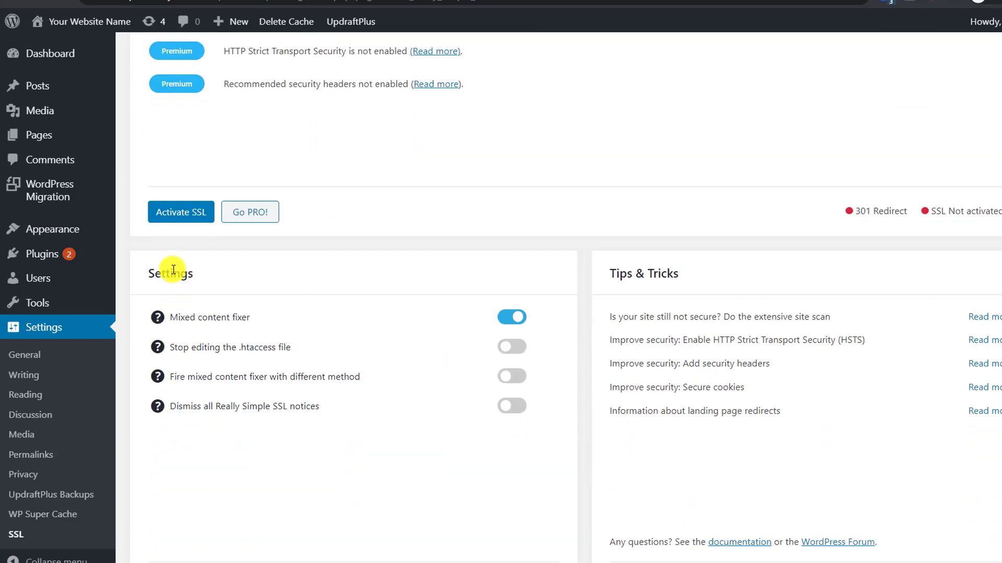
left_click(177, 212)
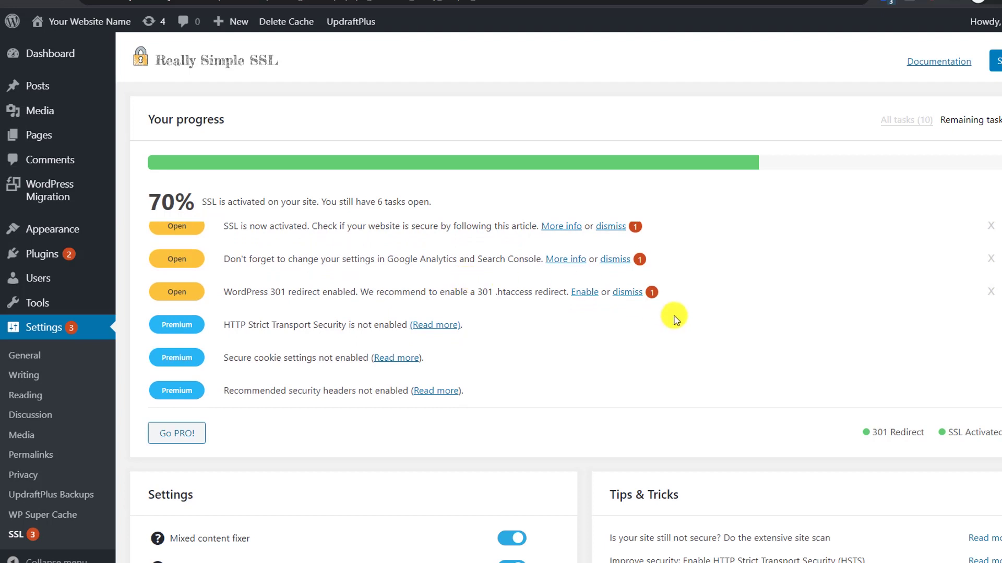
left_click(903, 433)
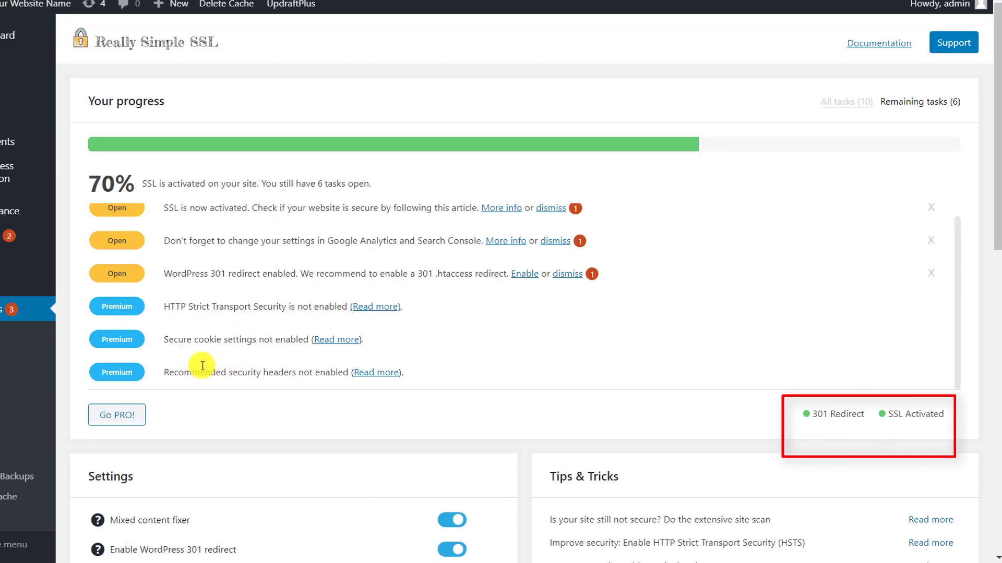
scroll(252, 338, "up", 1)
scroll(391, 436, "down", 8)
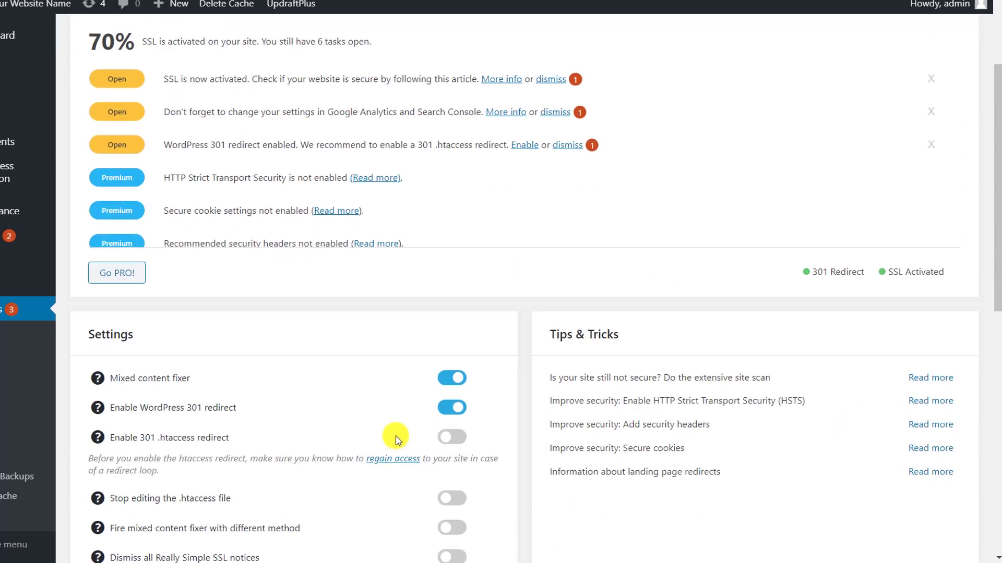
scroll(244, 122, "up", 1)
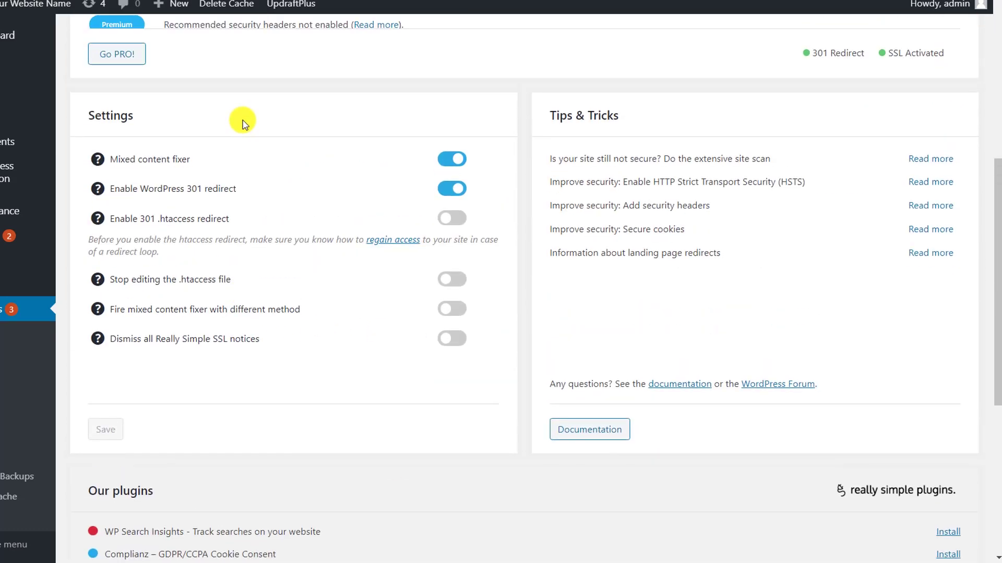
scroll(242, 123, "up", 7)
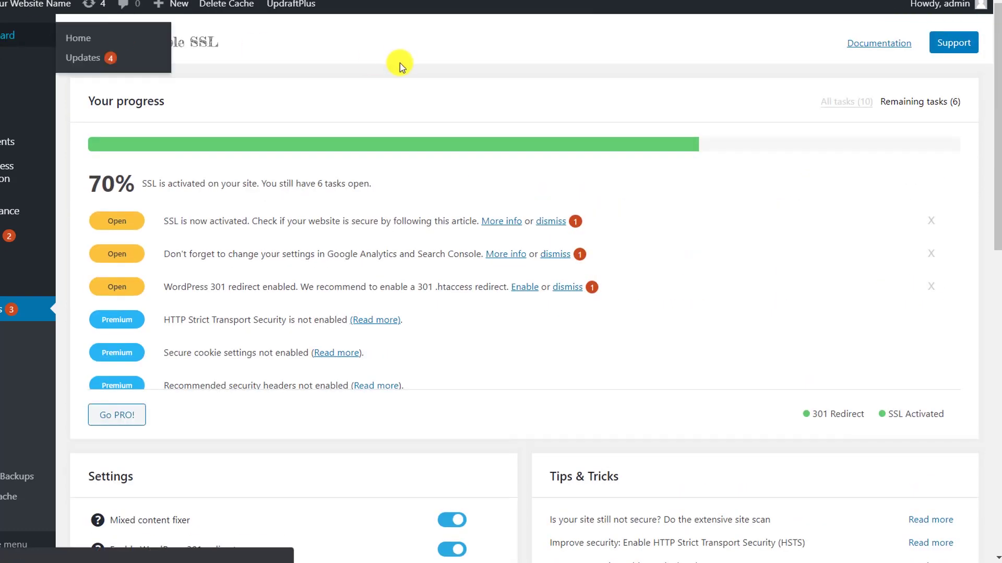
Reload the WordPress admin with F5 so the HTTPS switch applies and the login screen appears
key("F5")
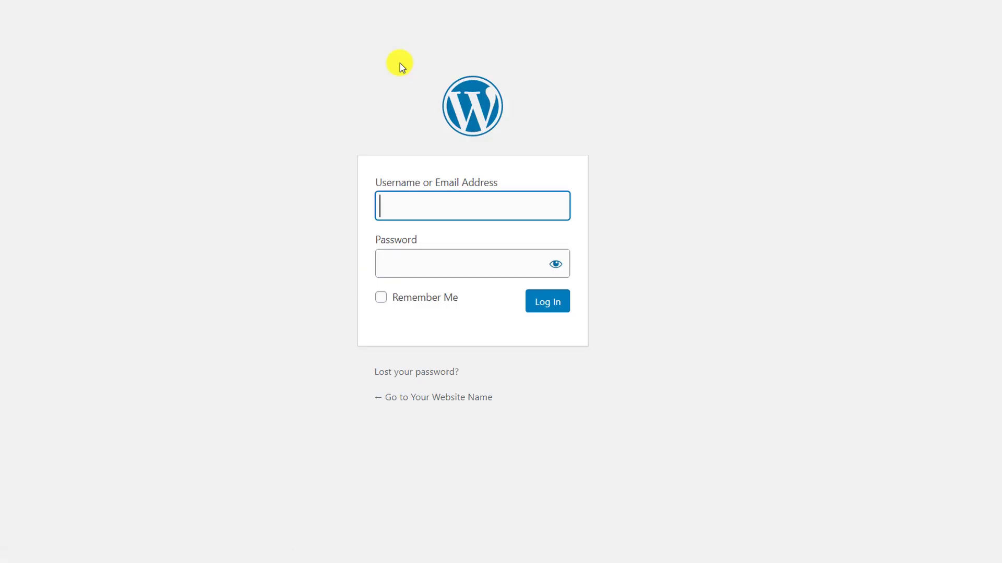